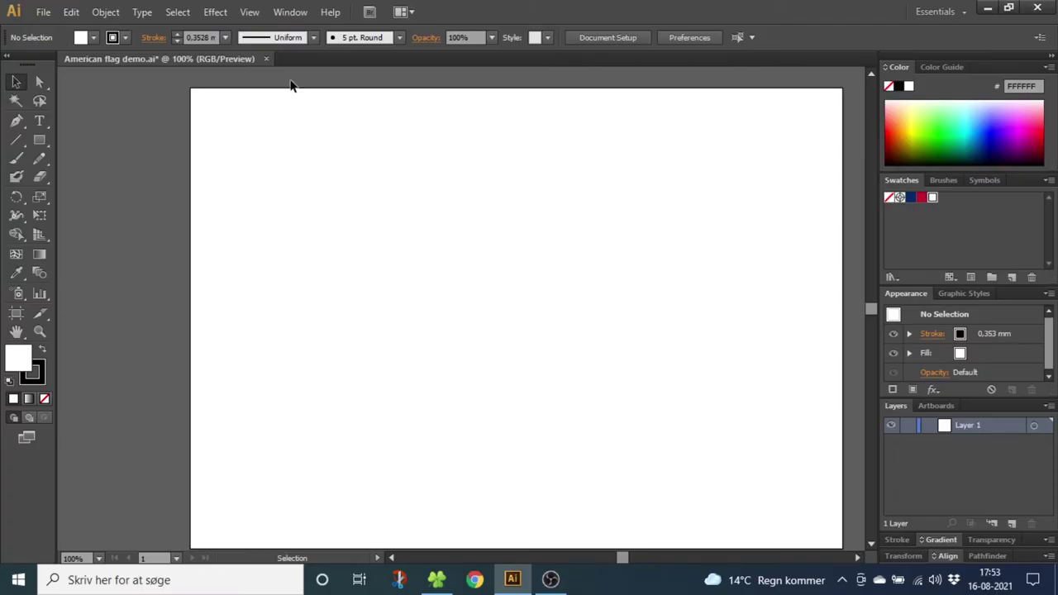
- Show the grid on the blank flag artboard and toggle Snap to Grid
left_click(250, 12)
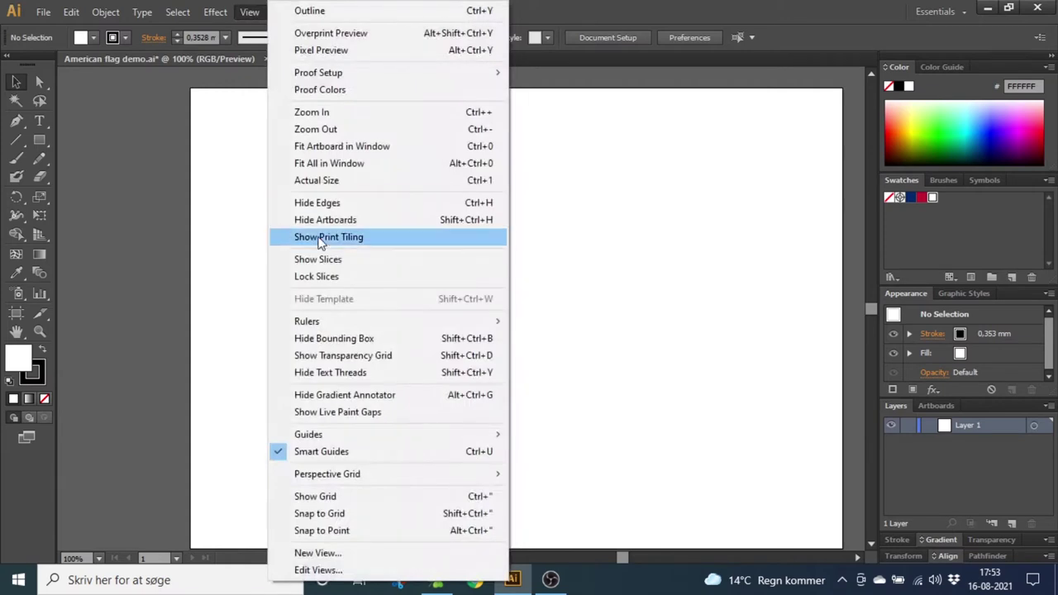
left_click(377, 497)
left_click(250, 12)
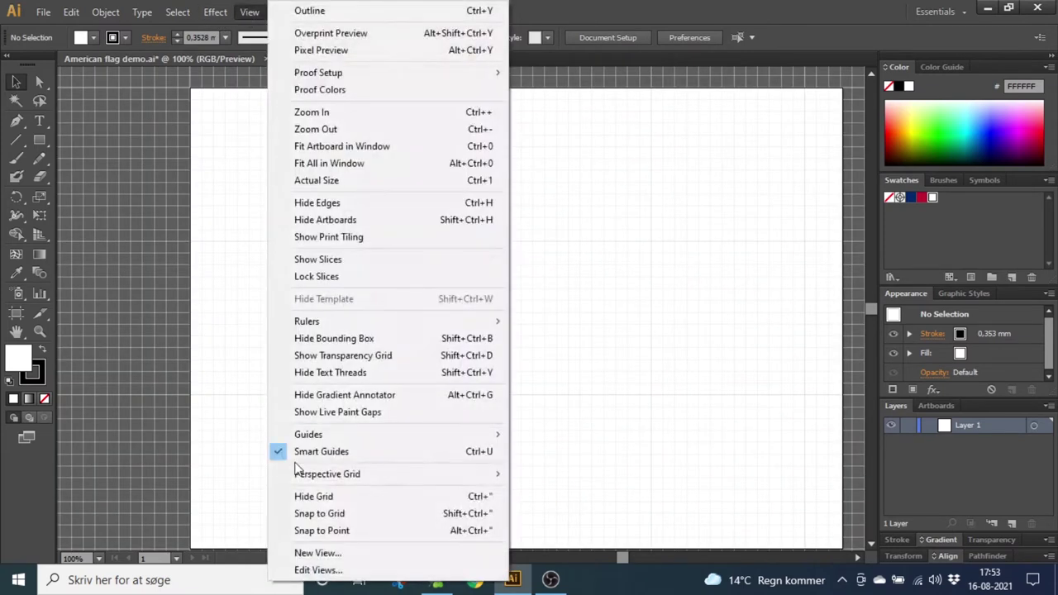
left_click(327, 510)
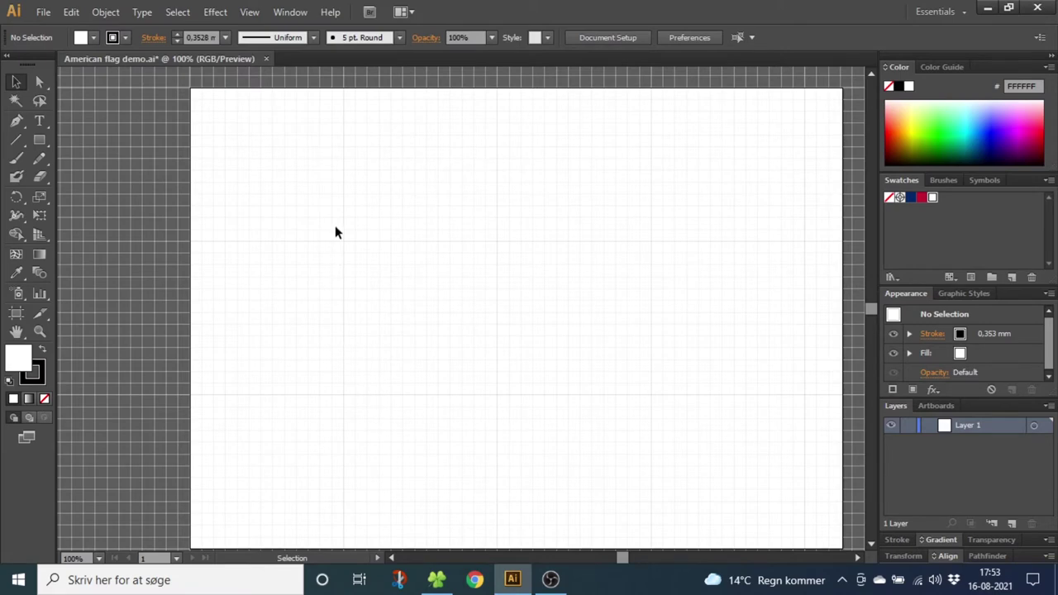
- Set Guides & Grid preferences to a gridline every 70 mm with 13 subdivisions
left_click(71, 12)
mouse_move(108, 477)
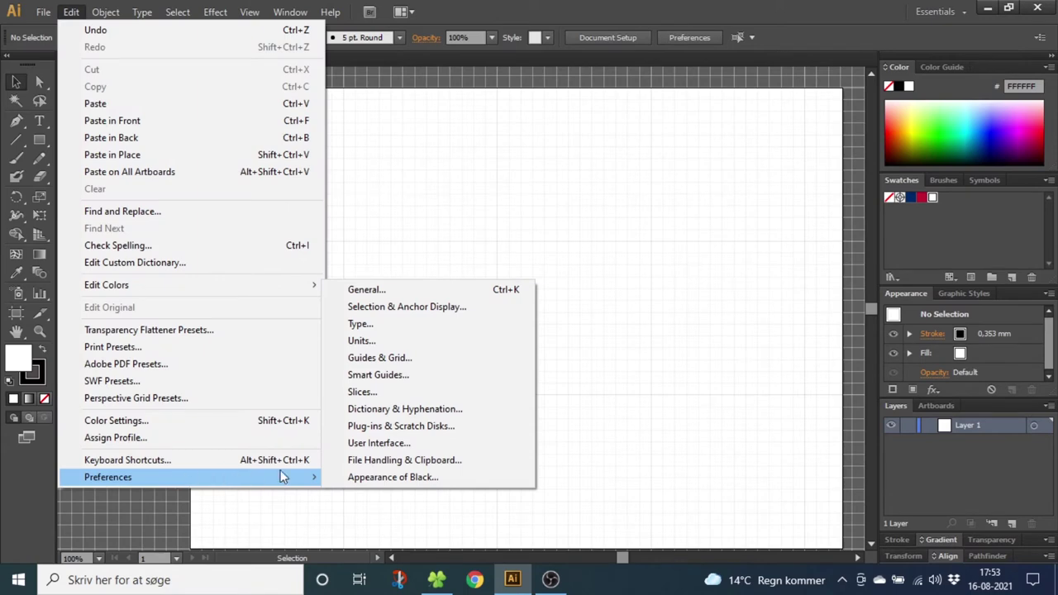
left_click(390, 361)
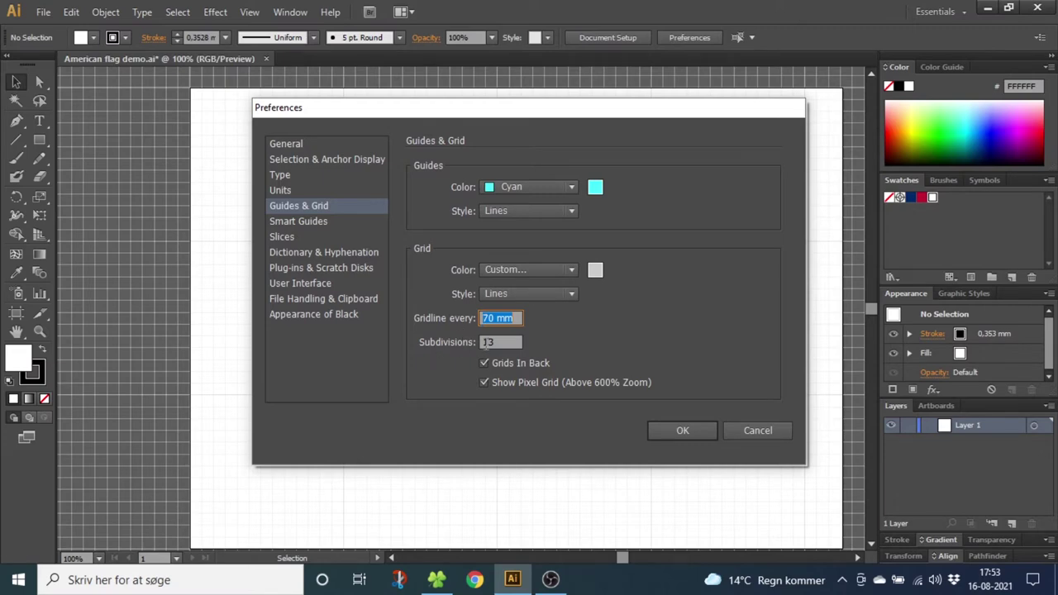
left_click(688, 437)
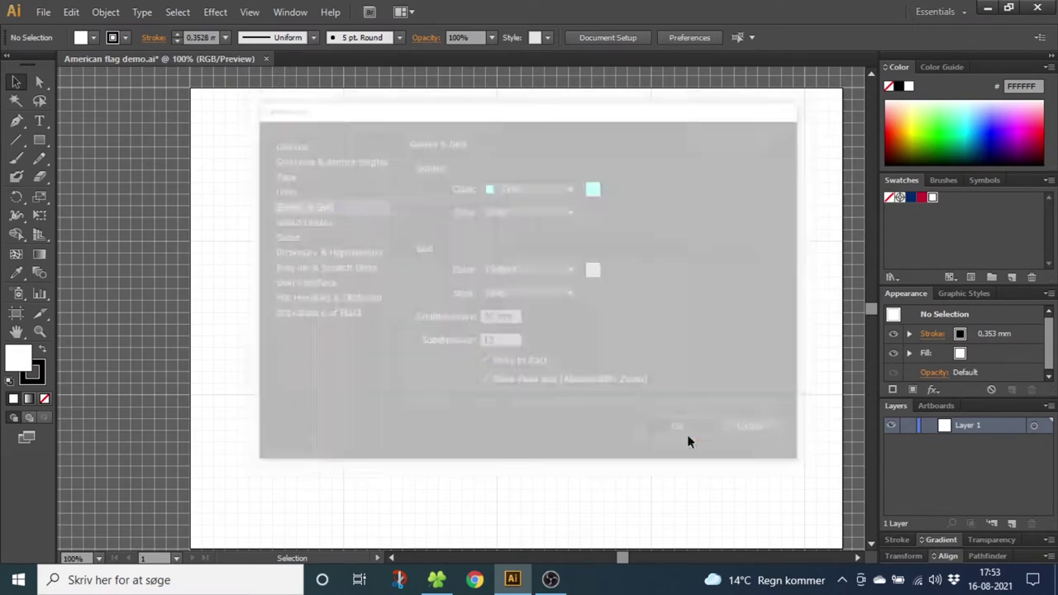
- Draw the flag-sized outer rectangle and a thin stripe-height strip across its top edge
left_click(45, 142)
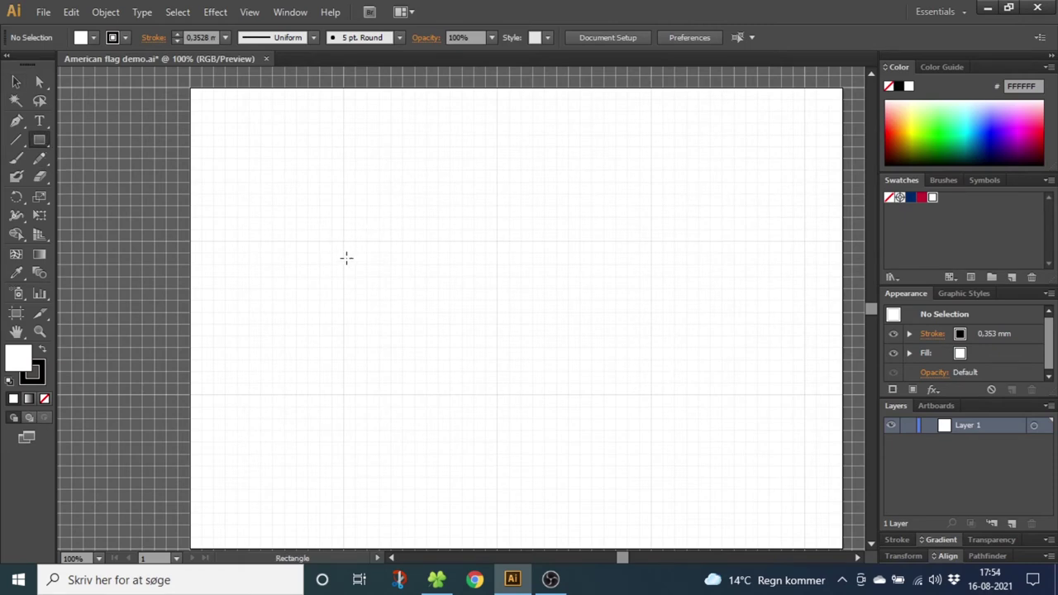
left_click_drag(344, 241, 384, 393)
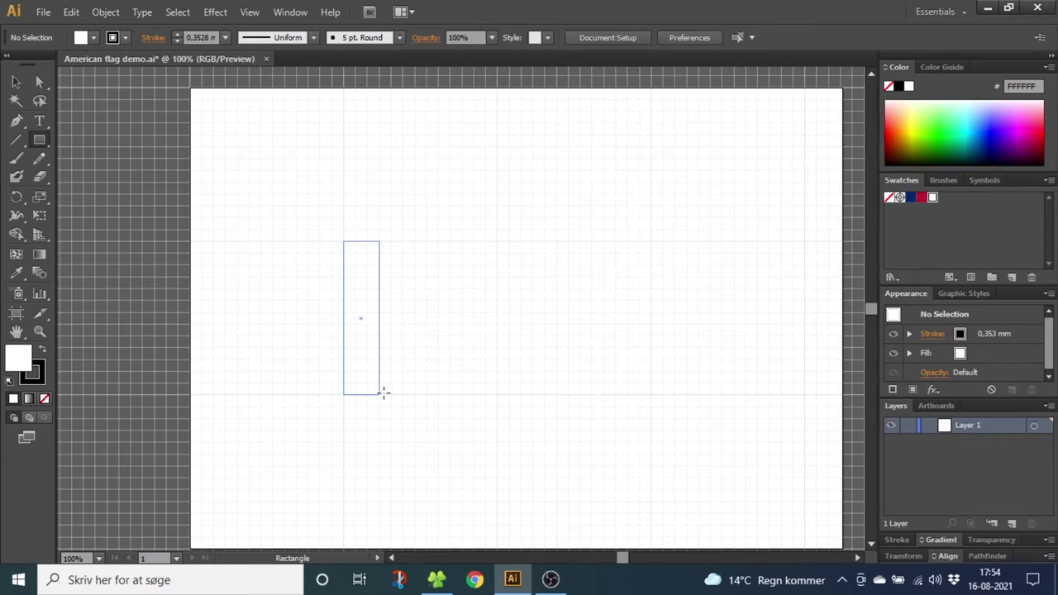
left_click_drag(383, 394, 593, 396)
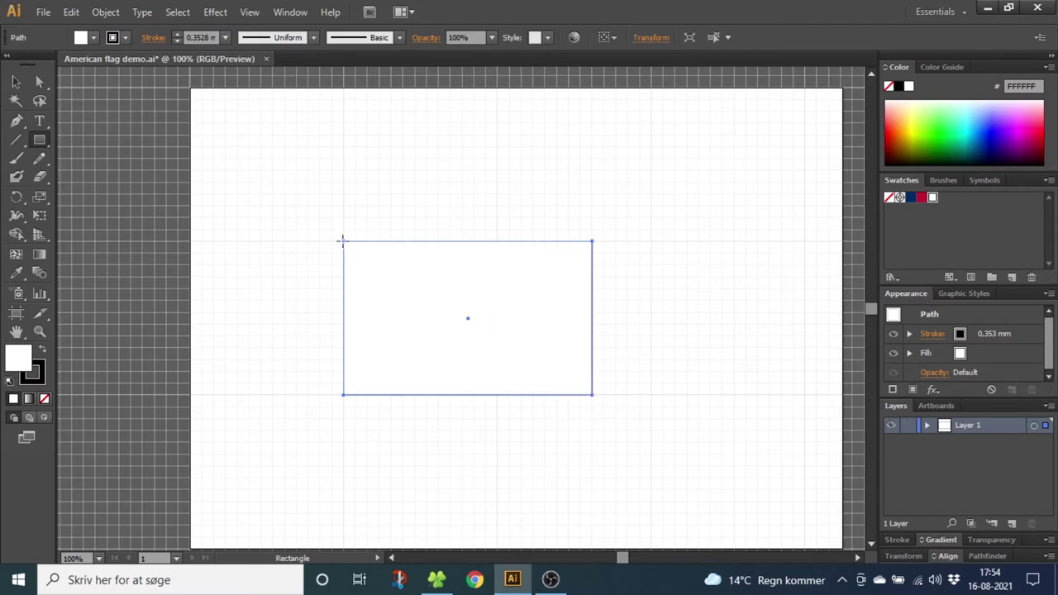
mouse_move(343, 241)
left_mouse_down()
mouse_move(354, 253)
mouse_move(595, 256)
left_mouse_up()
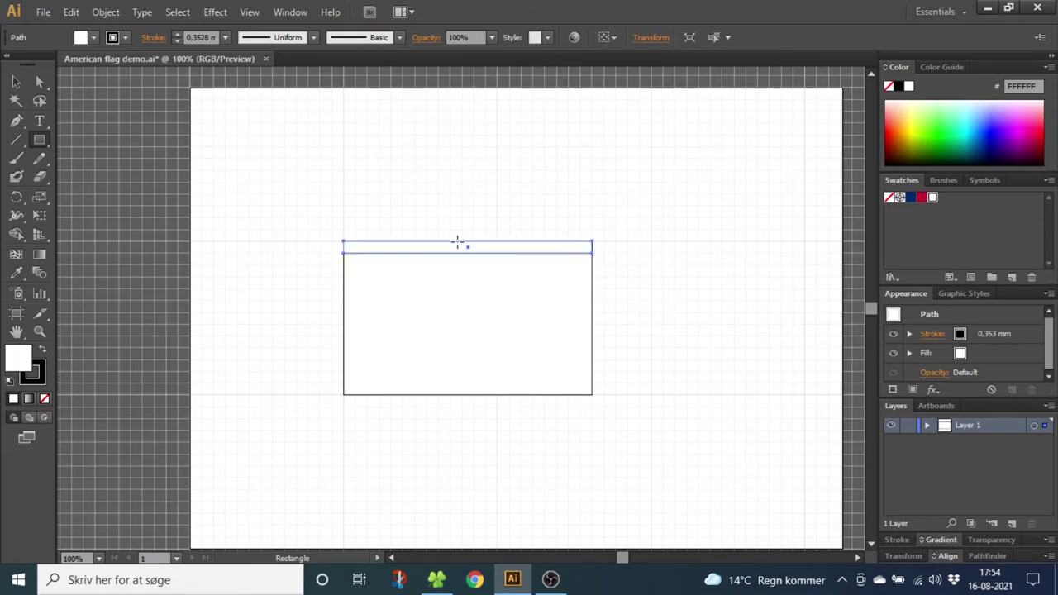
- Copy the strip one stripe height down and repeat with Ctrl+D to fill thirteen stripes
left_click(16, 84)
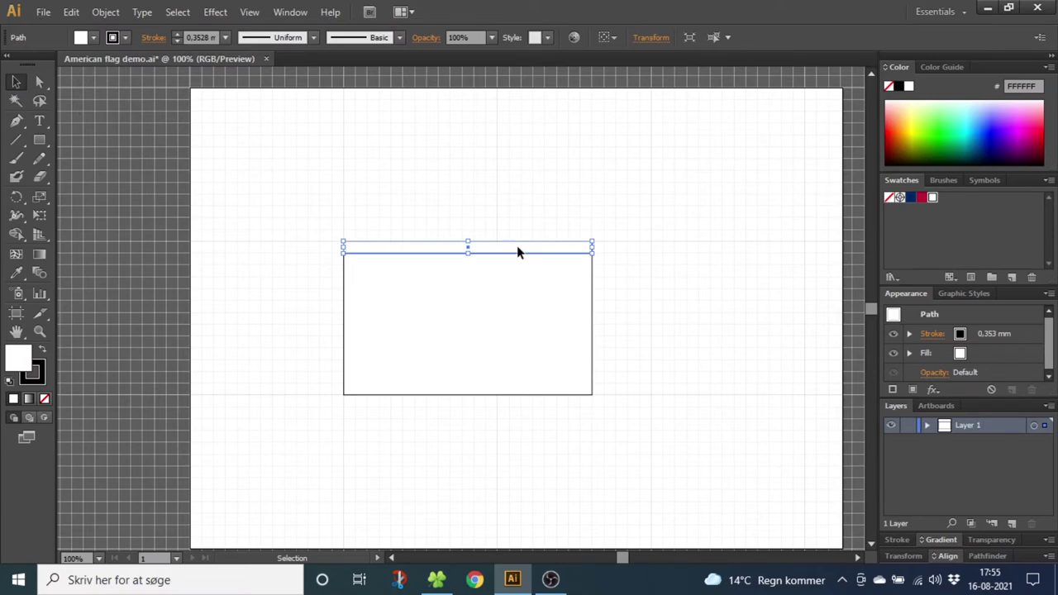
left_click_drag(519, 252, 521, 263)
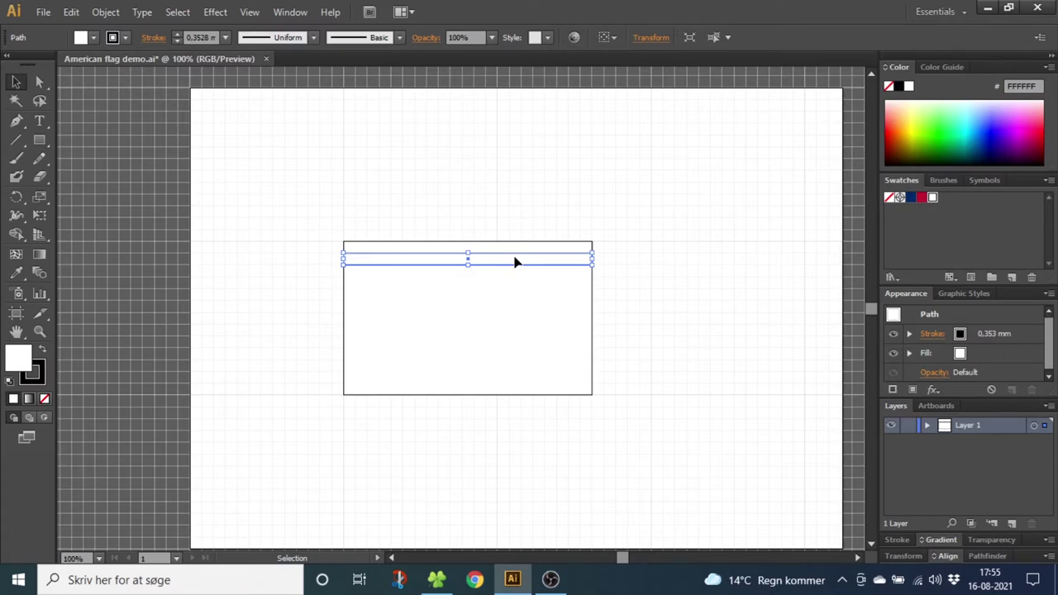
key("ctrl+d")
key("ctrl+d")
key("ctrl+d")
key("ctrl+d")
key("ctrl+d")
key("ctrl+d")
key("ctrl+d")
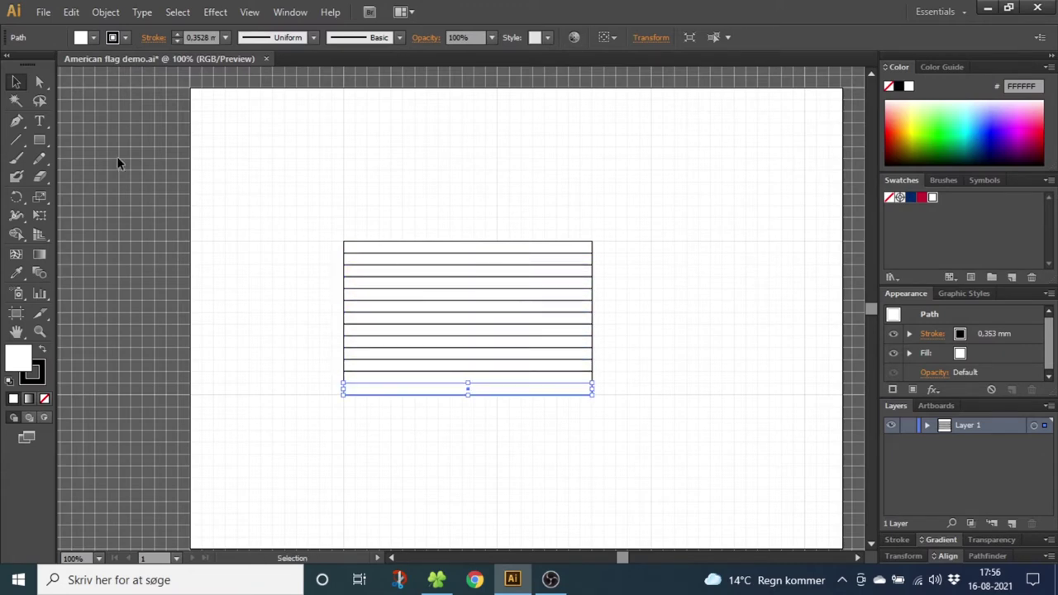
- Draw the canton rectangle over the top-left stripes and fill it dark navy blue
left_click(41, 140)
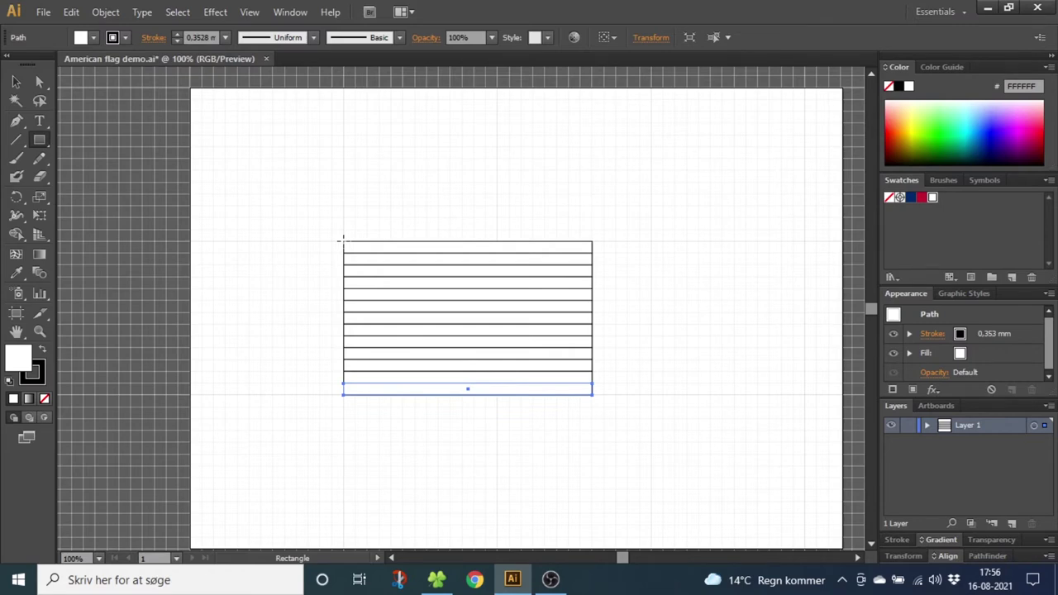
mouse_move(343, 240)
left_mouse_down()
mouse_move(345, 325)
mouse_move(451, 323)
left_mouse_up()
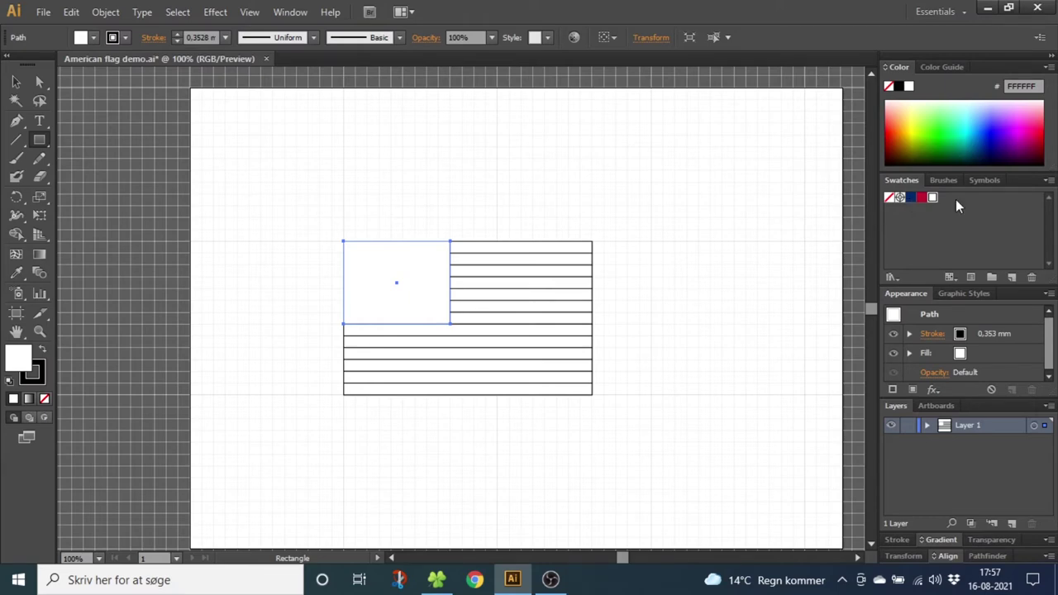
left_click(1047, 180)
left_click(909, 196)
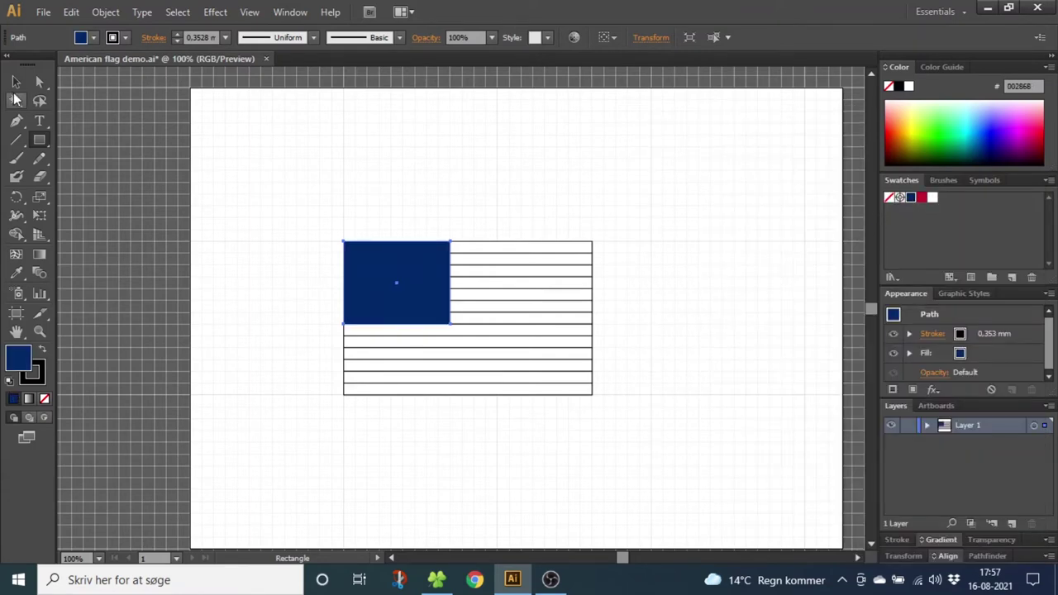
left_click(17, 83)
left_click(289, 177)
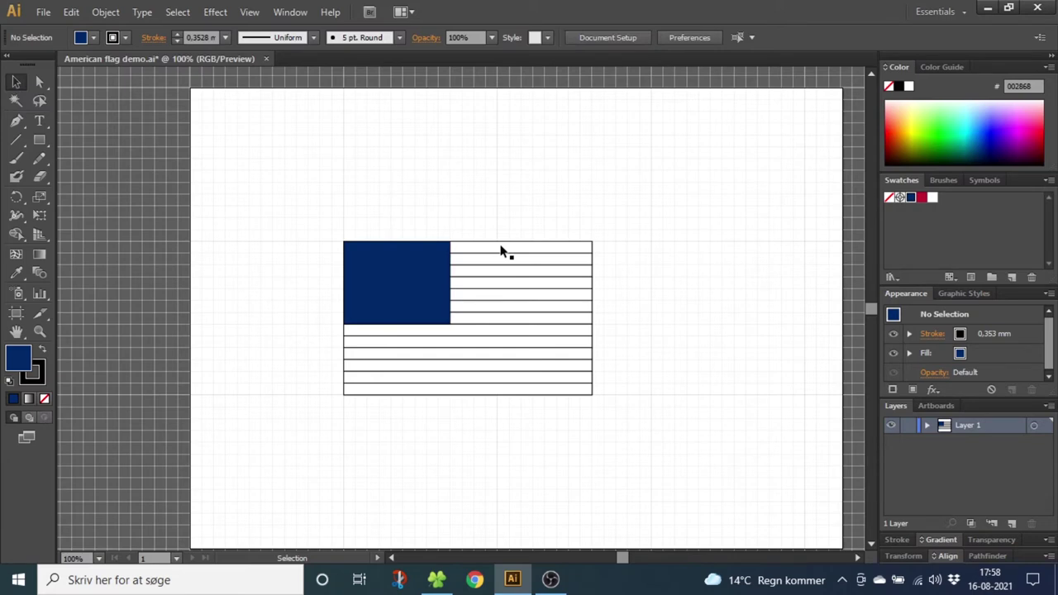
- Fill the seven alternating stripes, from top to bottom, with red
left_click(501, 250)
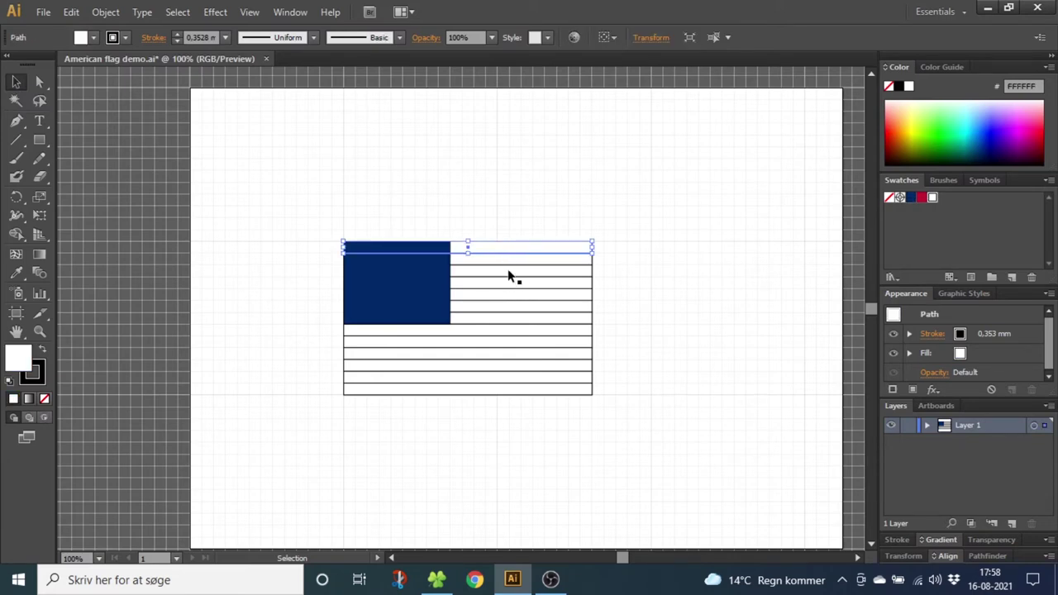
left_click(509, 270, "shift")
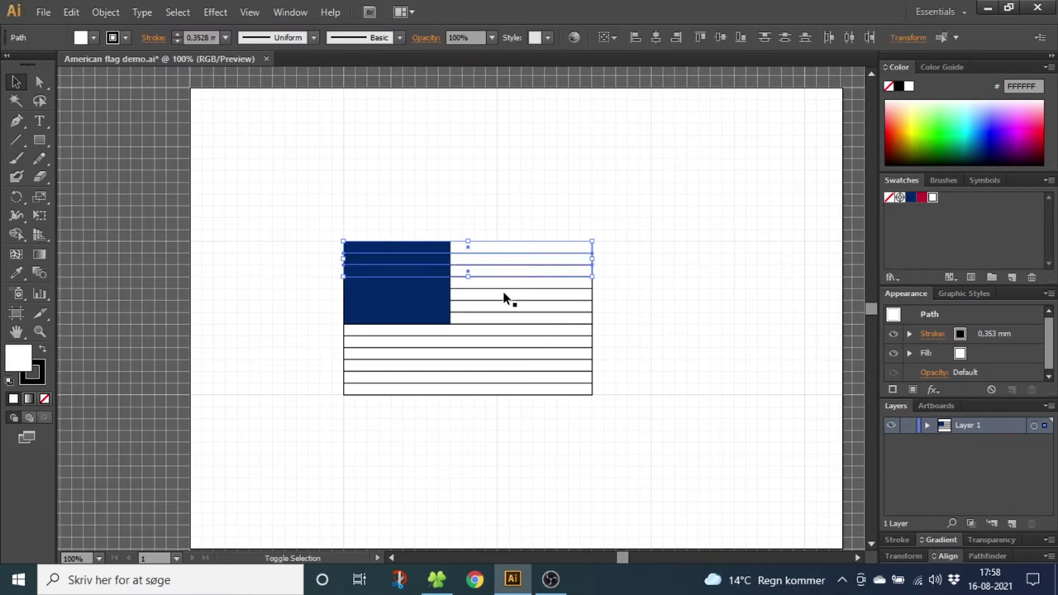
left_click(509, 293, "shift")
left_click(508, 317, "shift")
left_click(509, 341, "shift")
left_click(510, 365, "shift")
left_click(510, 383, "shift")
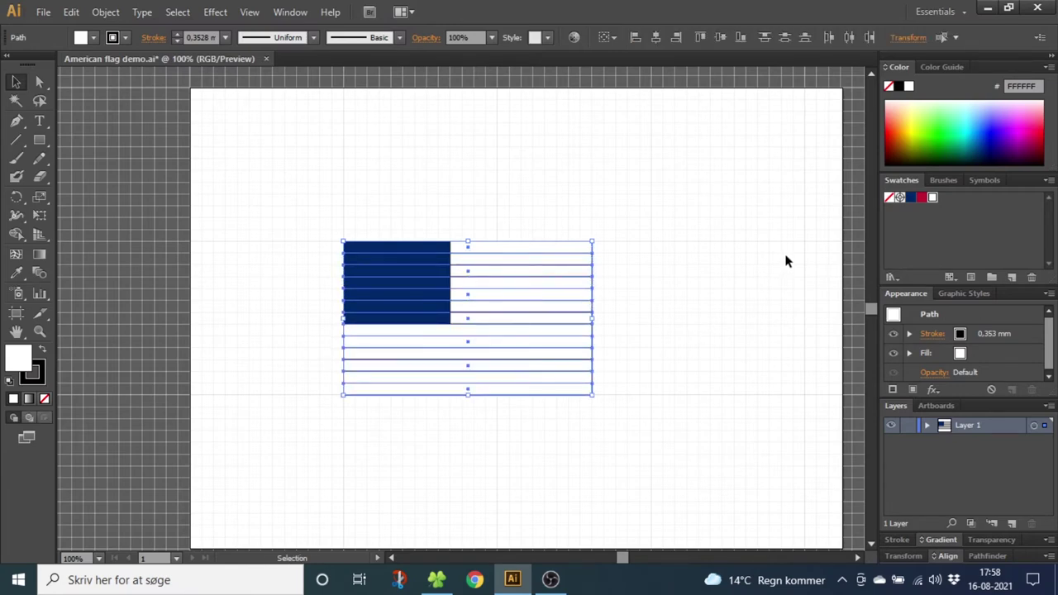
left_click(919, 198)
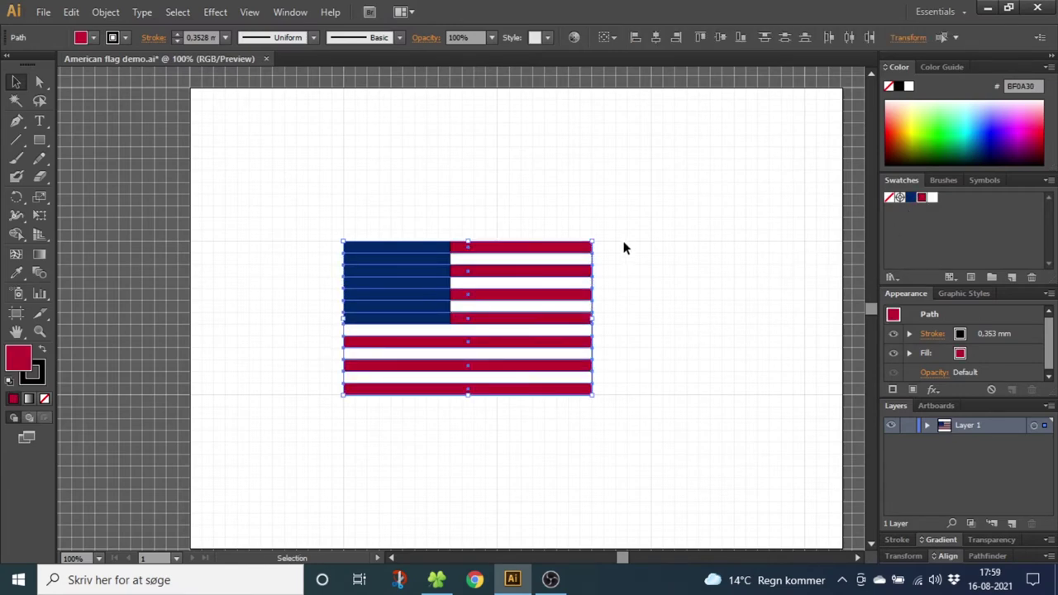
- Set the stroke of every flag shape to None, then deselect
left_click_drag(606, 194, 316, 438)
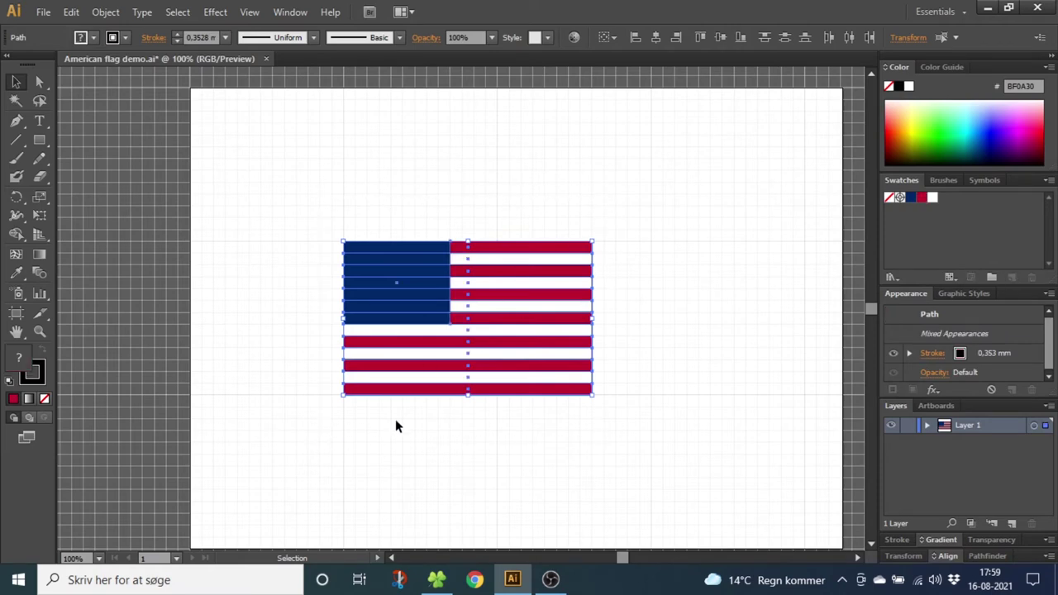
left_click(38, 377)
left_click(45, 400)
left_click(647, 347)
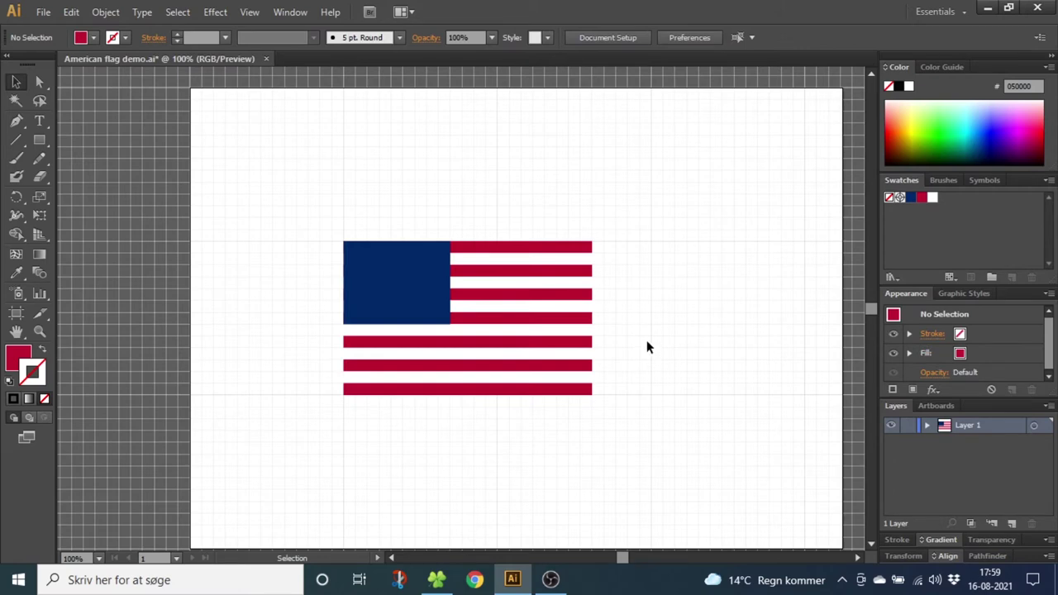
- Lock Layer 1, add a new layer above it, and toggle Snap to Grid
left_click(908, 426)
left_click(1007, 522)
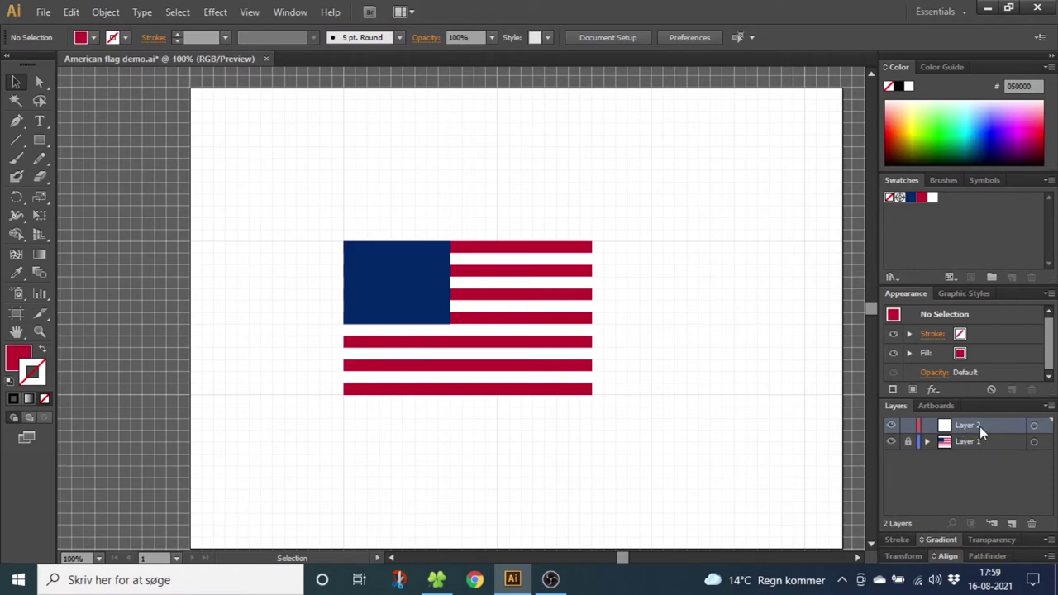
left_click(250, 12)
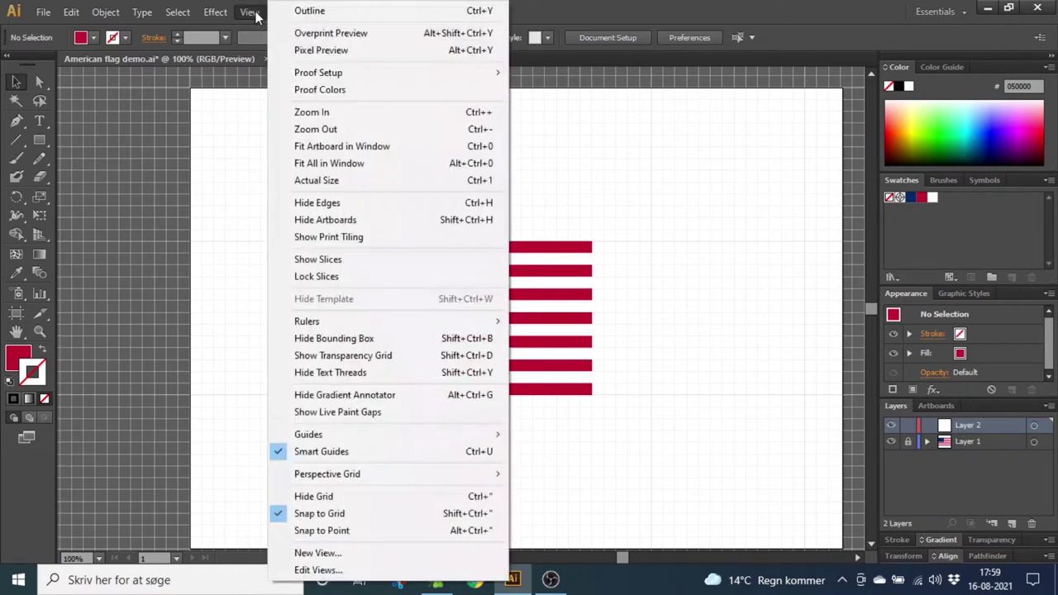
left_click(330, 514)
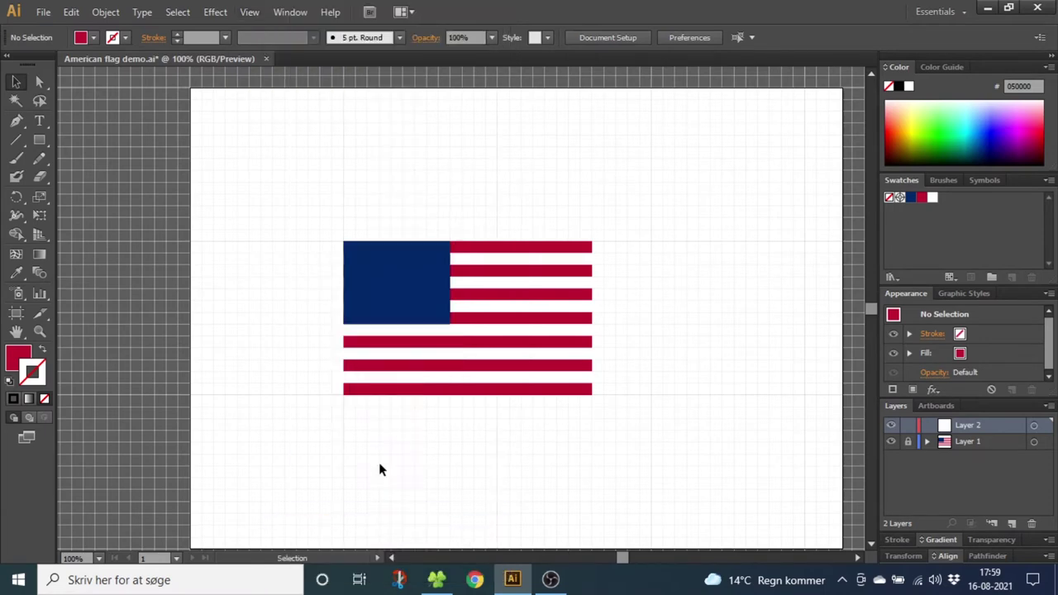
- Draw a red rectangle above the canton and set its width to 2,5 mm
left_click(40, 140)
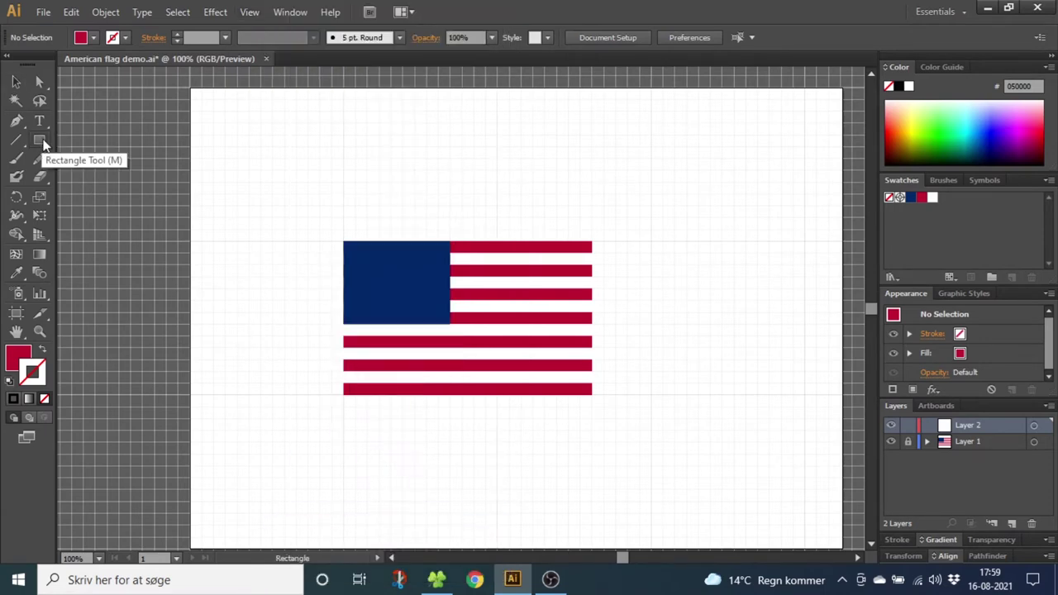
left_click_drag(344, 162, 382, 241)
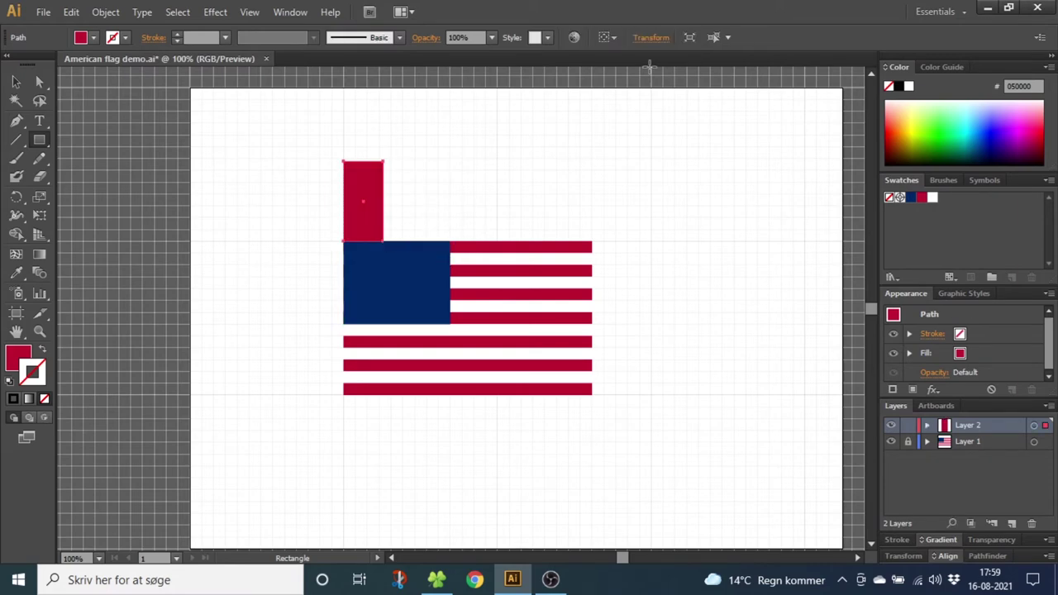
left_click(650, 37)
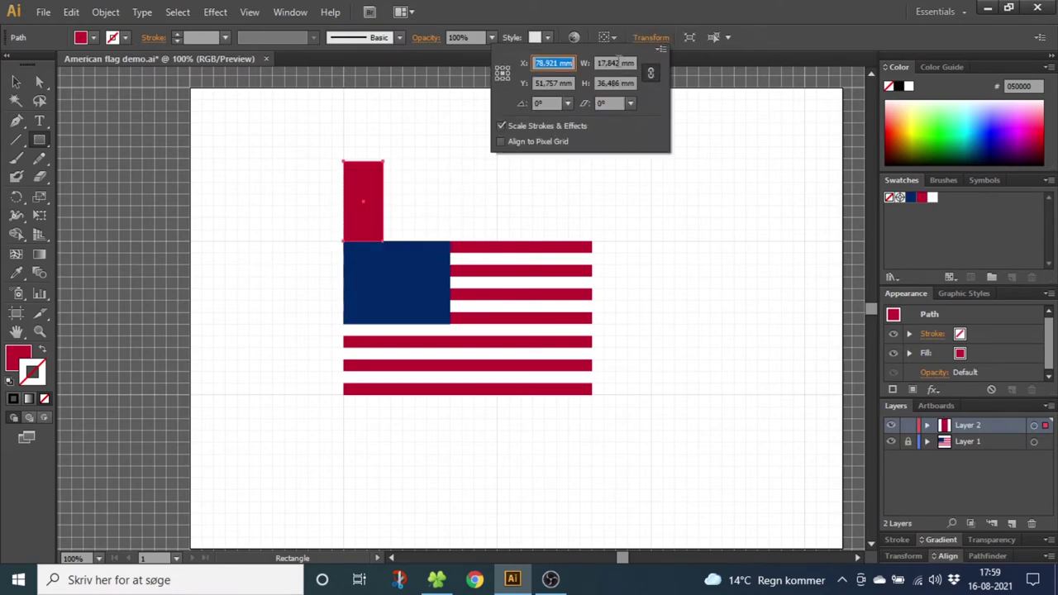
left_click(617, 62)
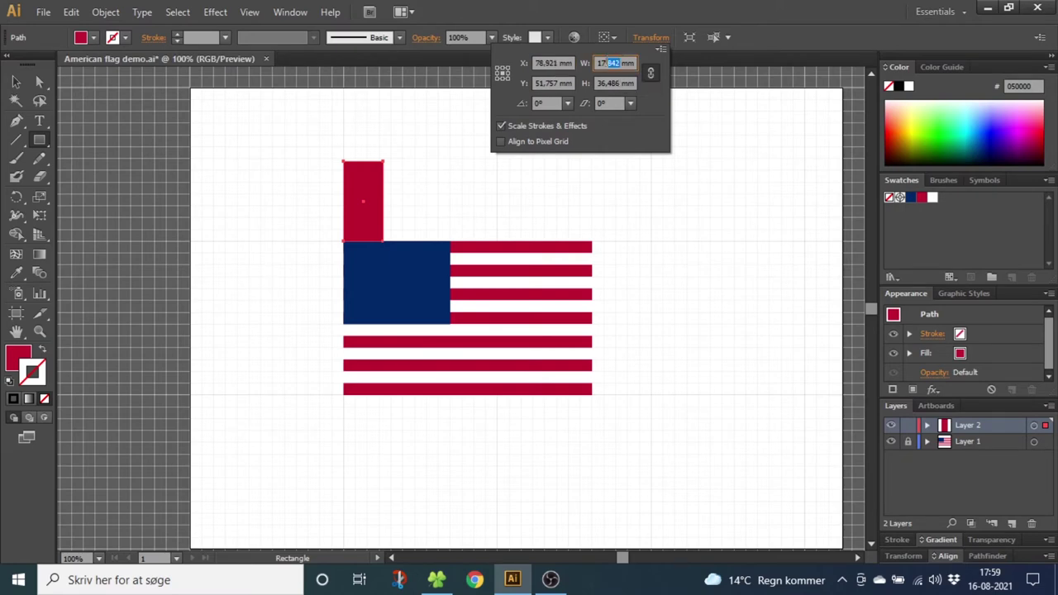
type("2,5 mm")
key("Return")
left_click(39, 331)
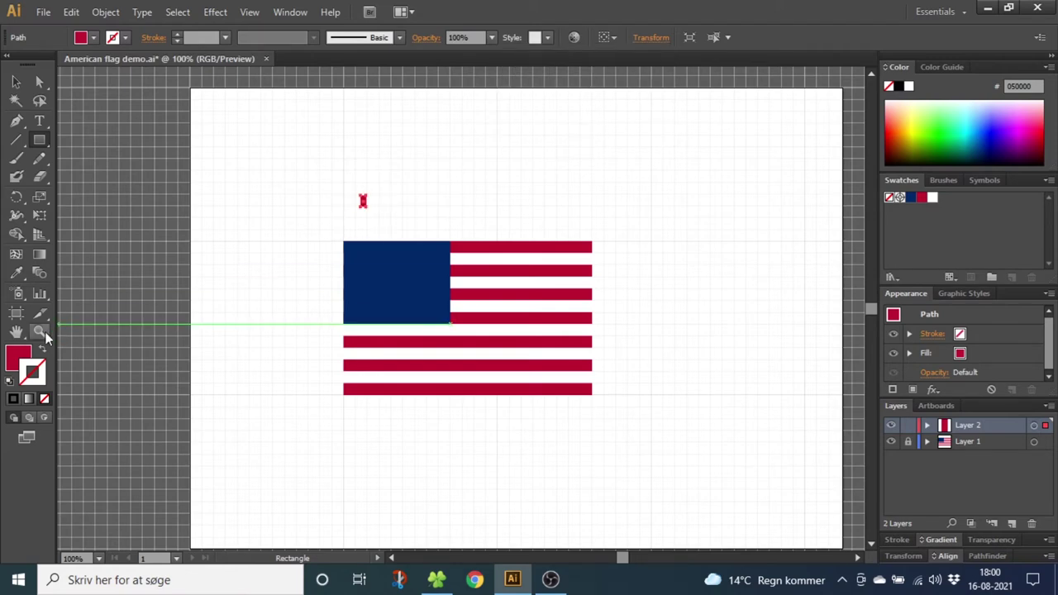
- Place the red bar on the canton's left edge and a copy on its right edge
left_click_drag(303, 164, 460, 338)
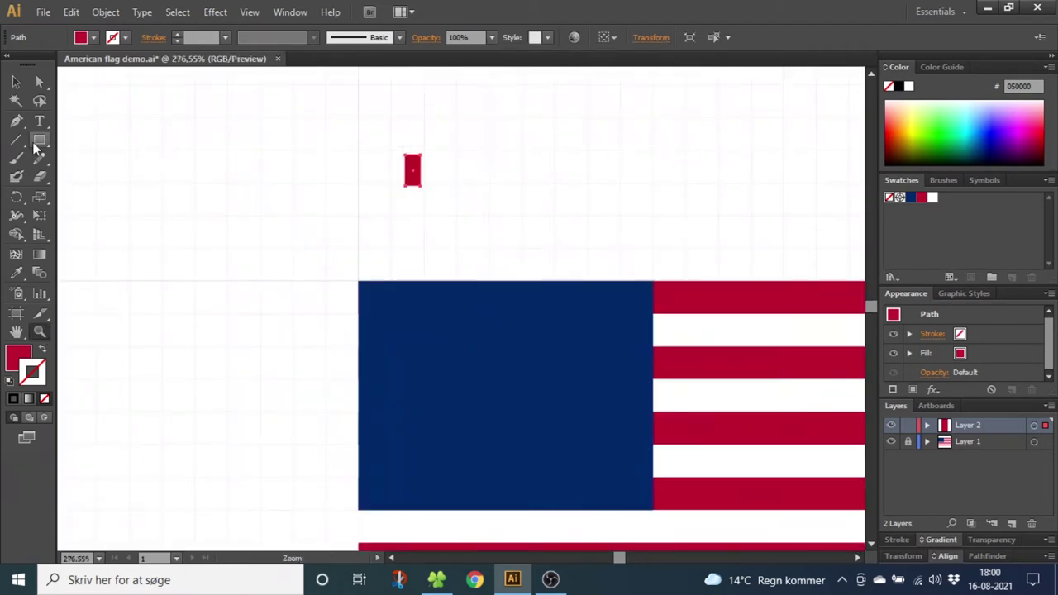
left_click(16, 82)
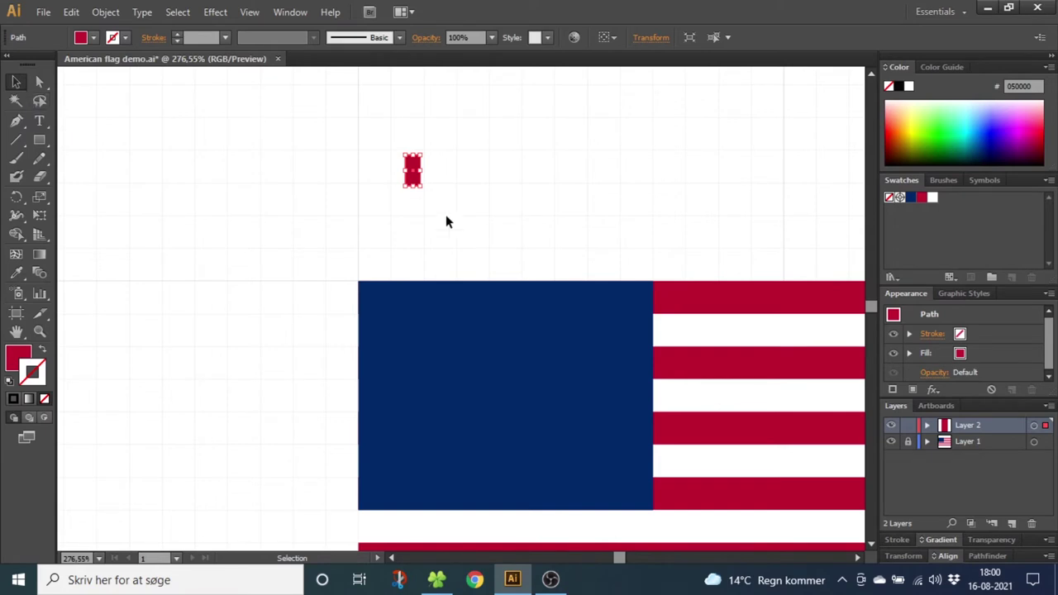
mouse_move(415, 182)
left_mouse_down()
mouse_move(369, 312)
mouse_move(361, 514)
left_mouse_up()
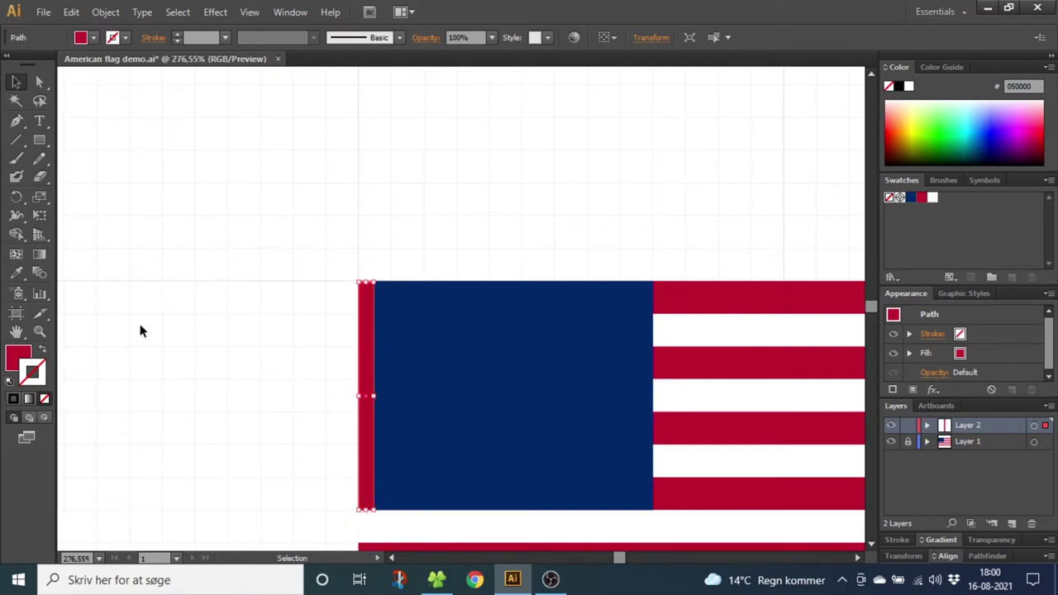
left_click(39, 331)
mouse_move(328, 232)
left_mouse_down()
mouse_move(614, 485)
mouse_move(722, 529)
left_mouse_up()
left_click(16, 82)
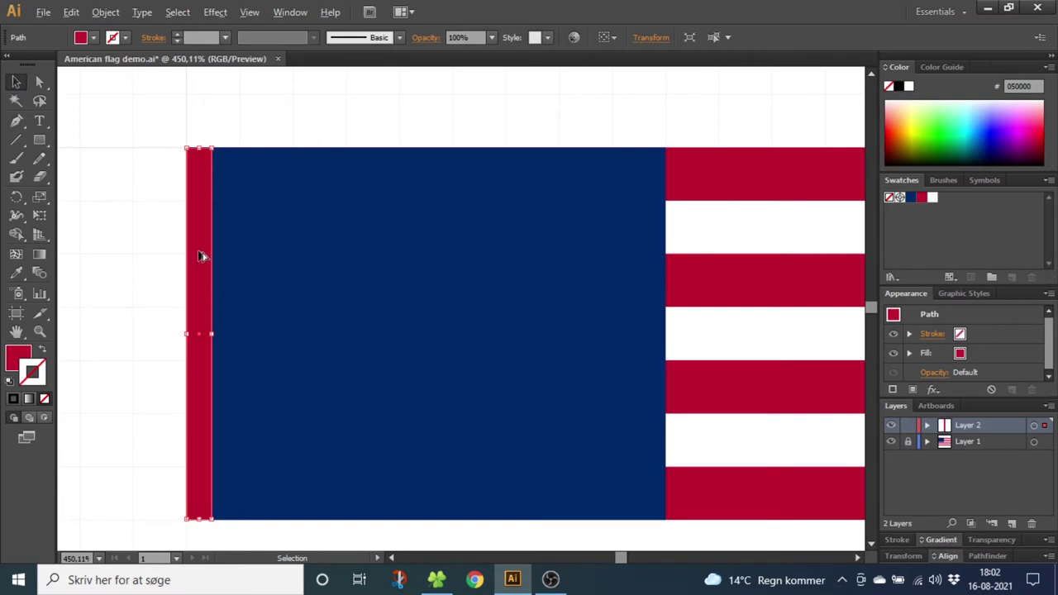
left_click_drag(198, 256, 652, 258)
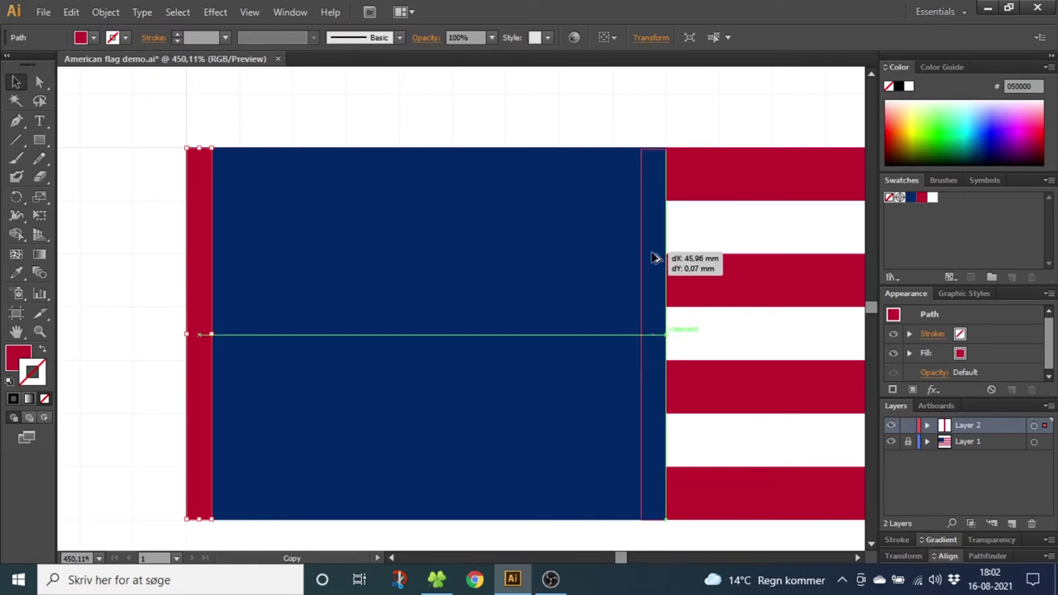
left_click_drag(652, 259, 653, 258)
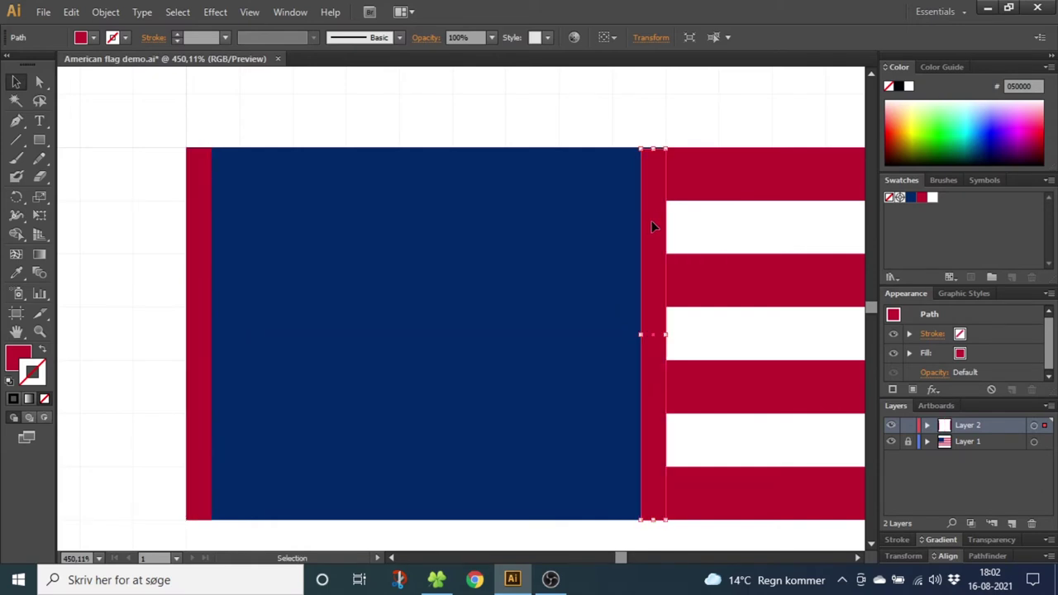
- Add horizontal bar copies stretched along the canton's top and bottom edges
left_click_drag(653, 226, 554, 229)
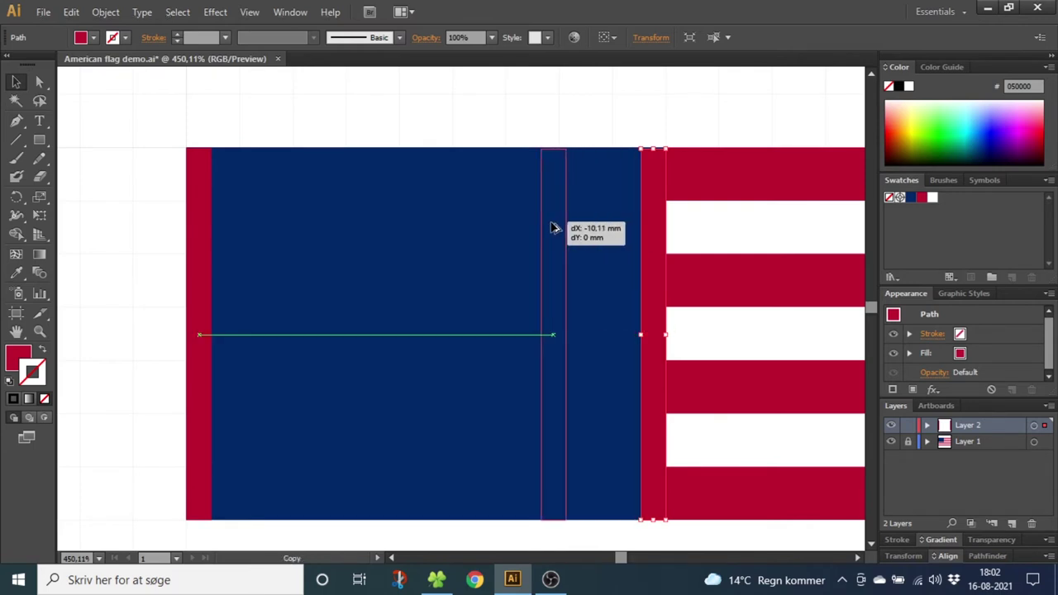
left_click_drag(573, 145, 280, 270)
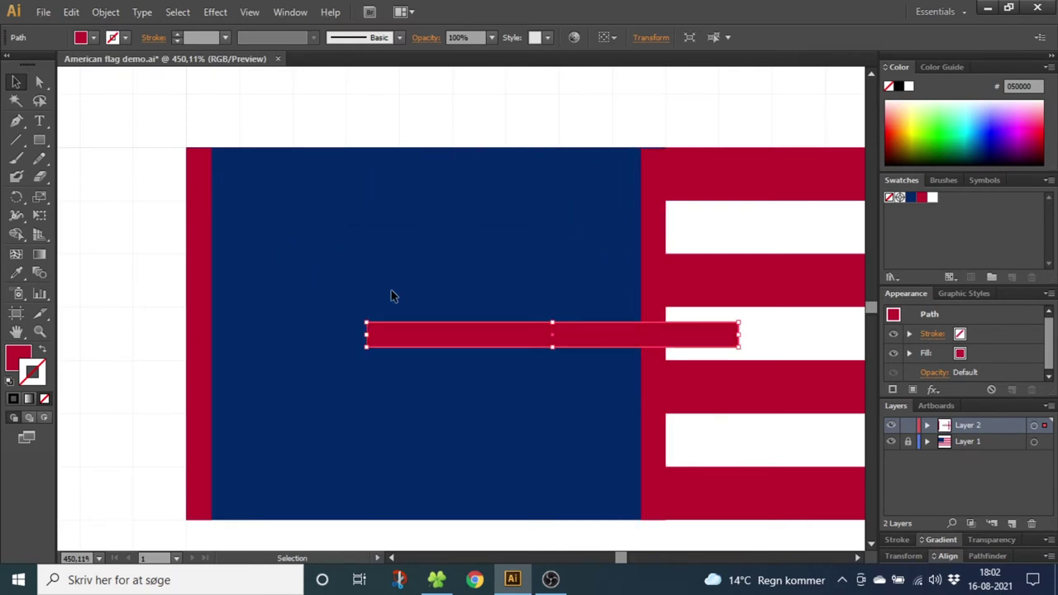
left_click_drag(489, 343, 361, 167)
left_click_drag(238, 160, 206, 155)
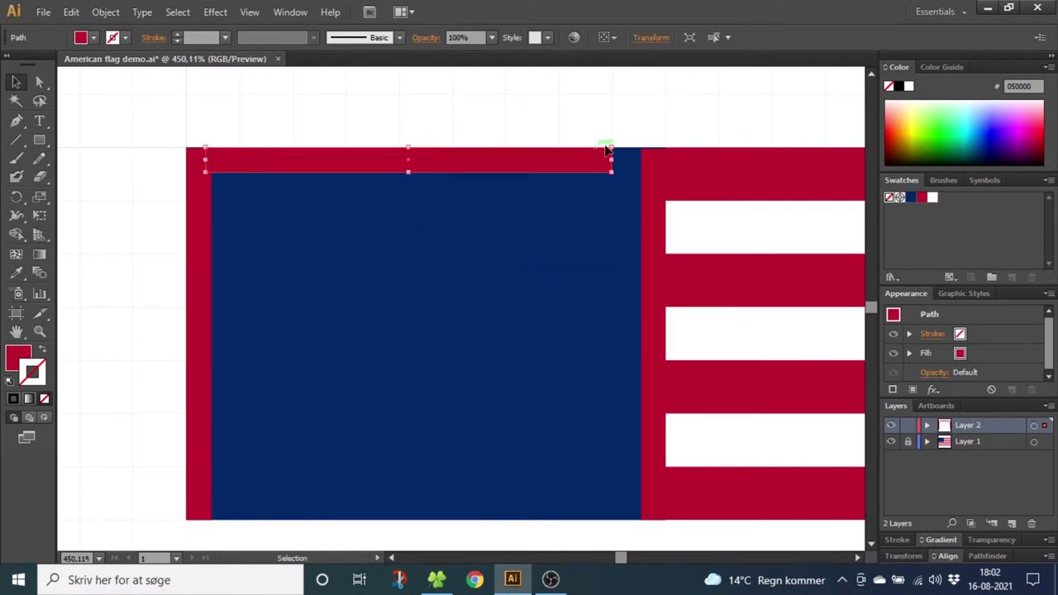
left_click_drag(614, 157, 648, 162)
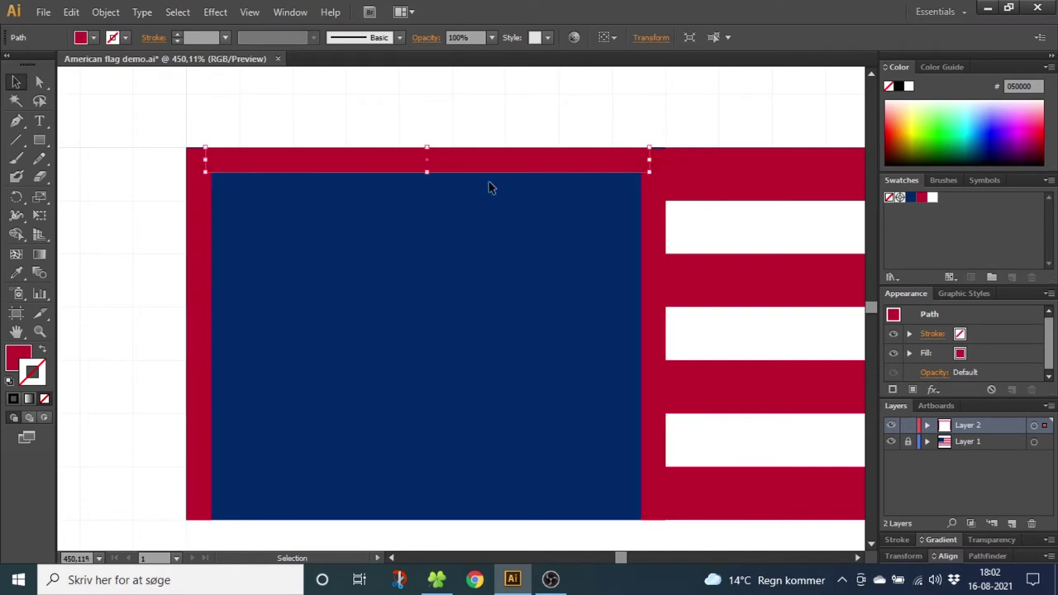
left_click_drag(497, 176, 499, 263)
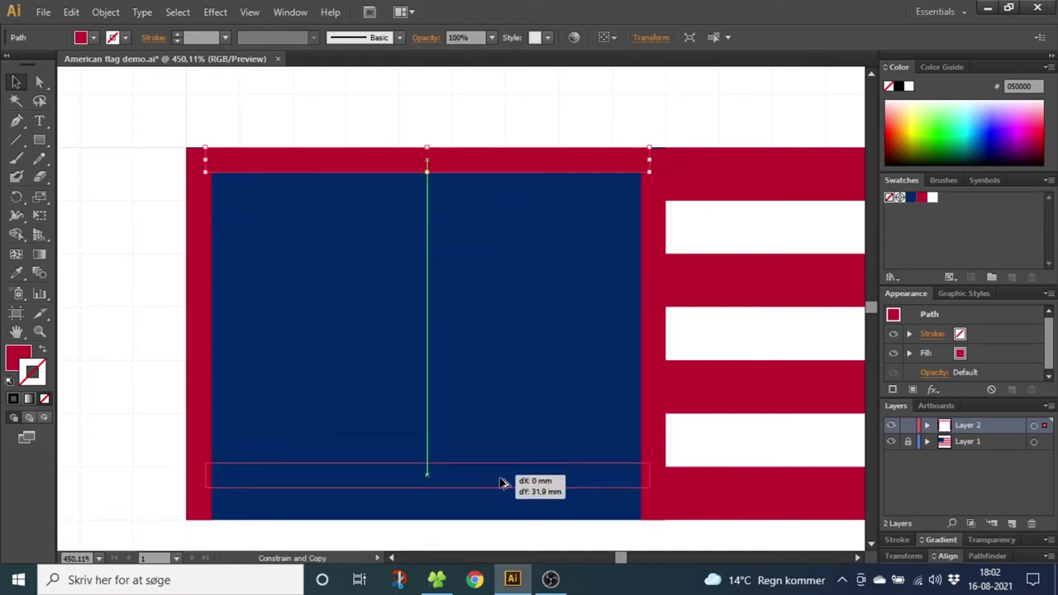
left_click_drag(502, 483, 503, 515)
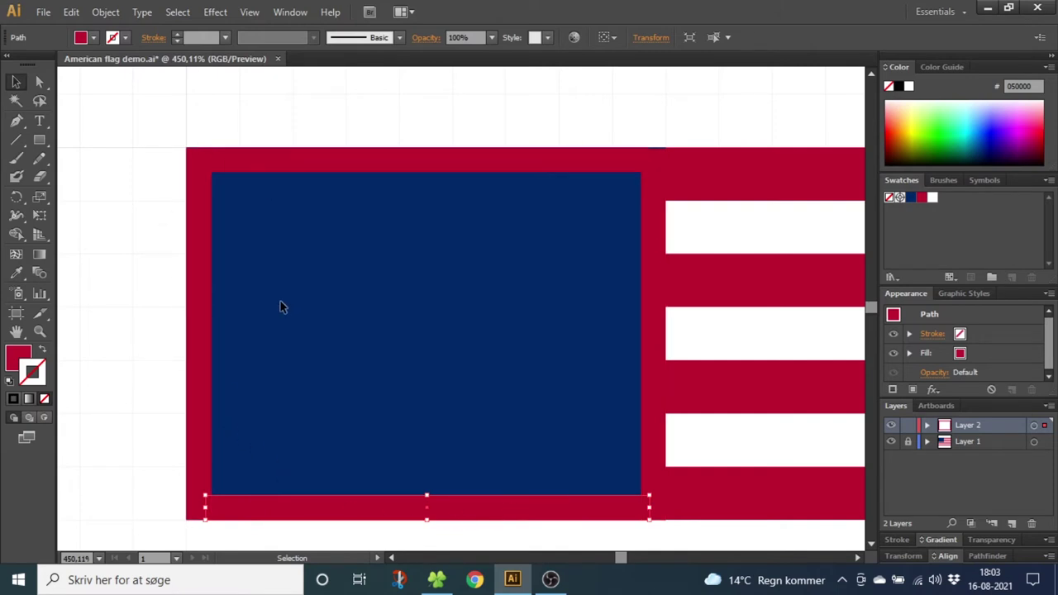
- Draw a white five-pointed star near the canton's top-left corner
left_click(43, 140)
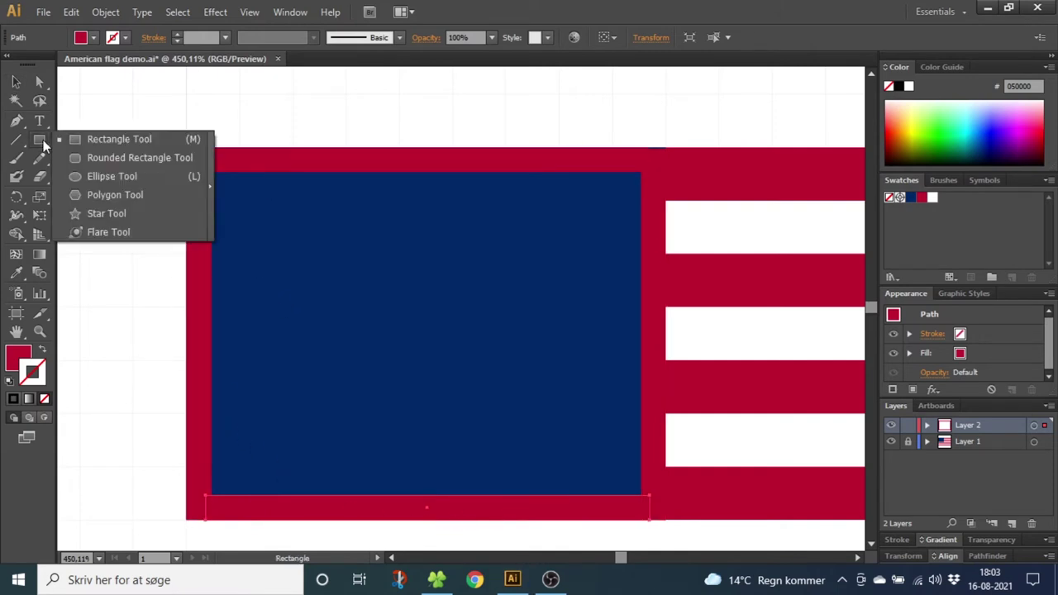
left_click(128, 214)
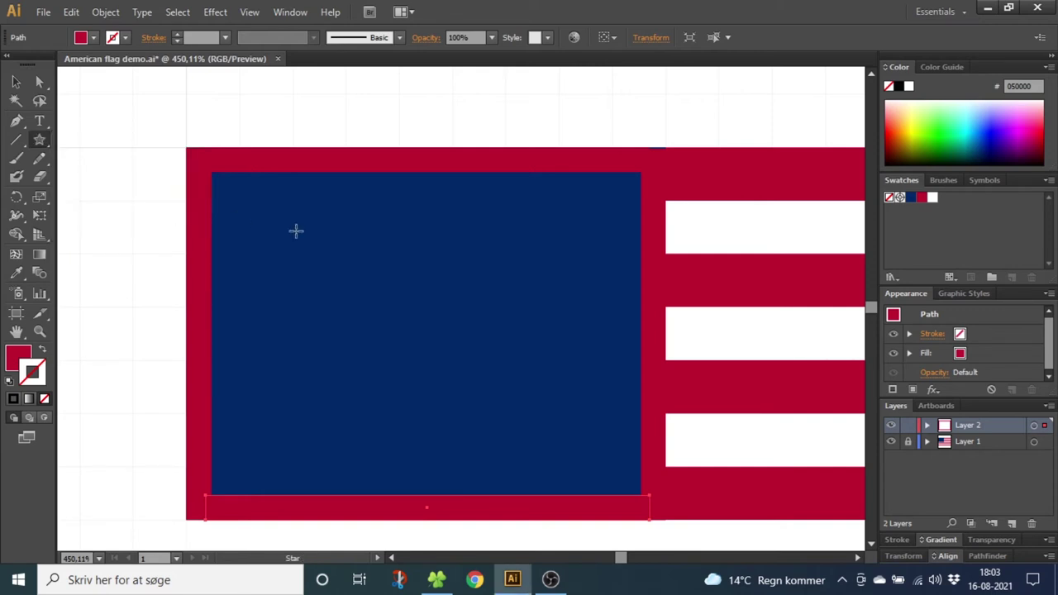
left_click_drag(296, 230, 321, 263)
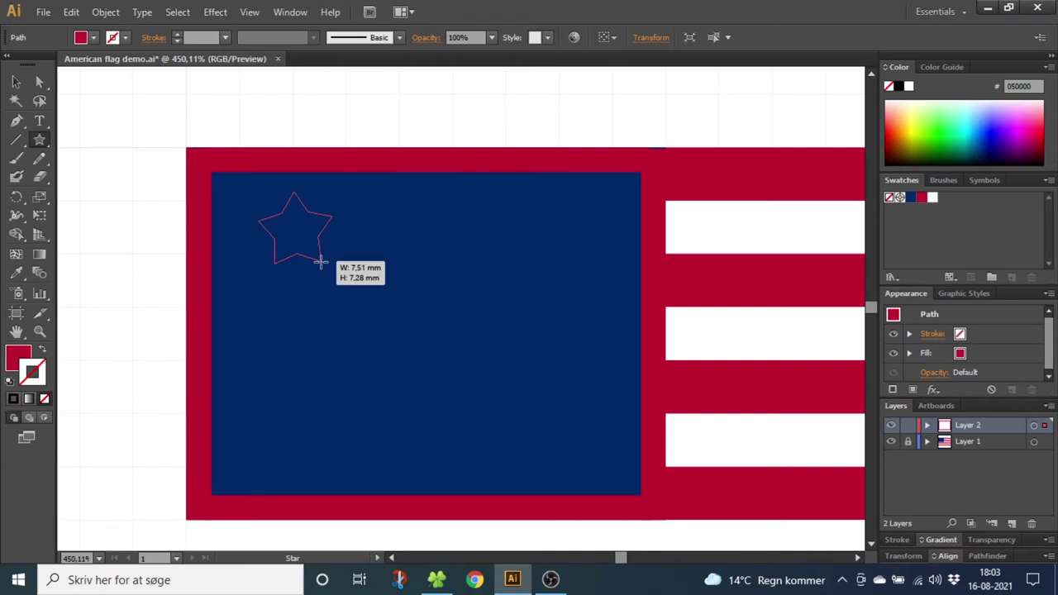
left_click_drag(321, 262, 321, 263)
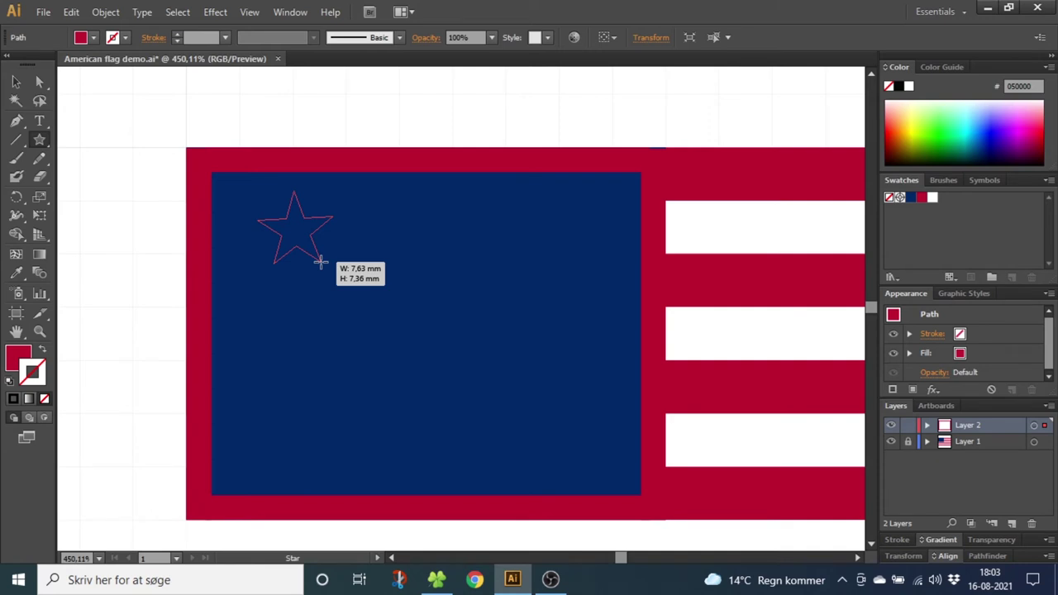
left_click_drag(321, 263, 320, 263)
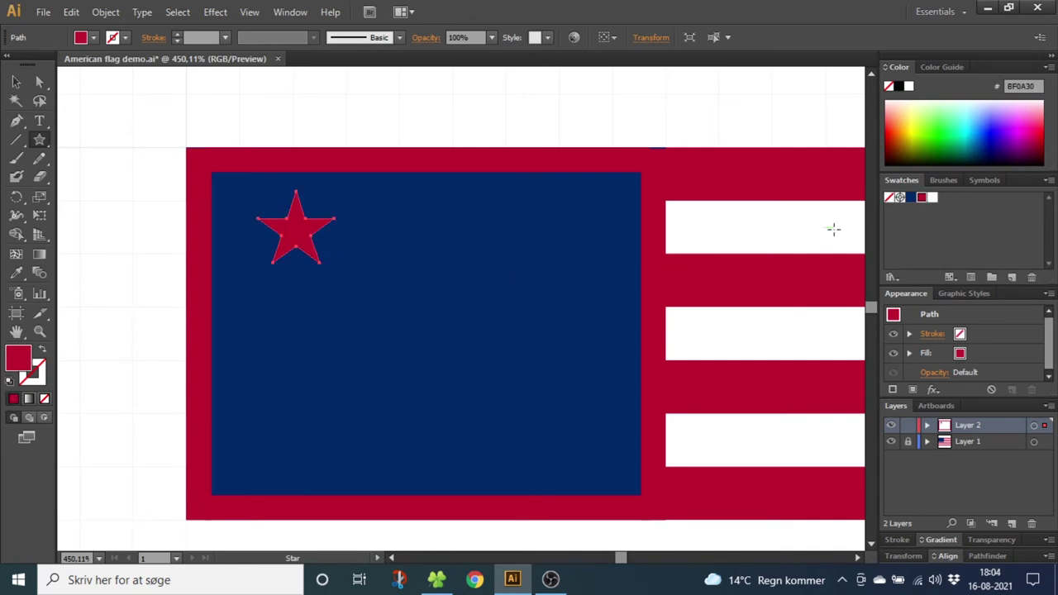
left_click(932, 198)
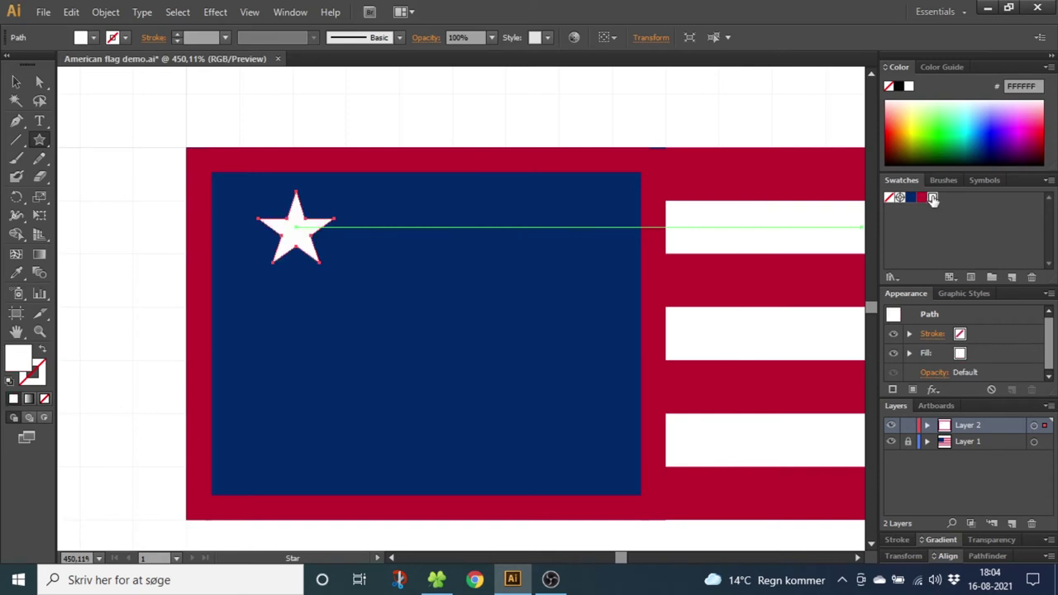
- Resize the star to 2,5 mm wide
left_click(649, 37)
left_click(611, 63)
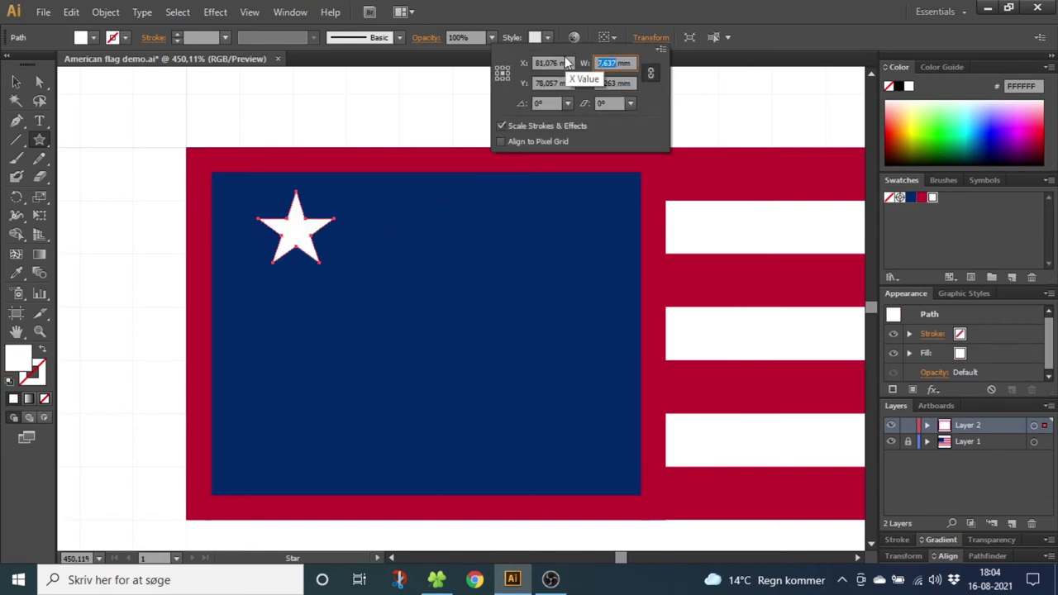
type("2,5")
key("Return")
key("v")
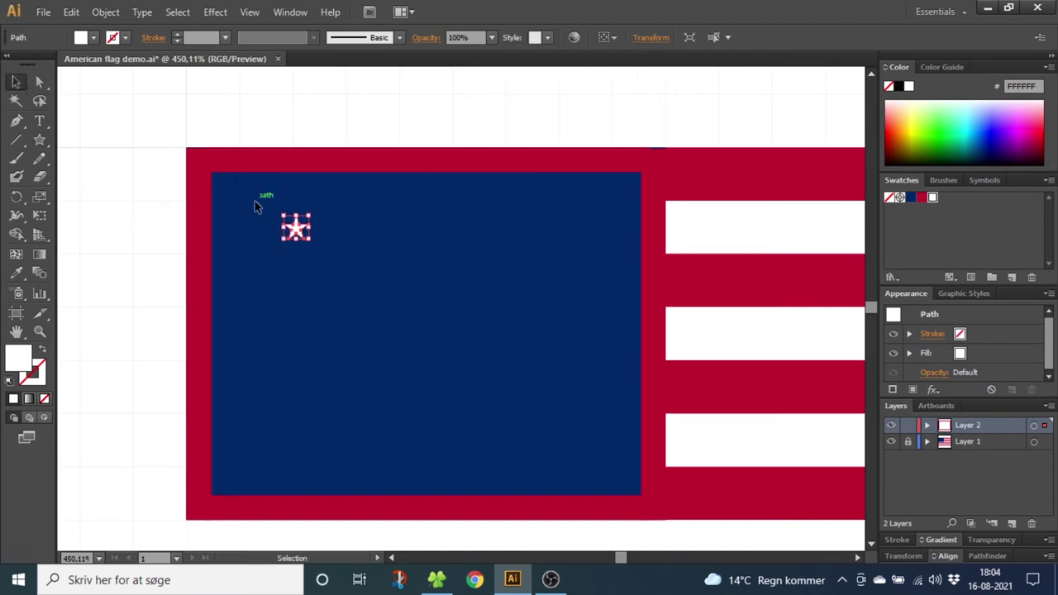
- Place the star at the canton's top-left, then repeat copies across to the right edge
left_click_drag(297, 231, 220, 184)
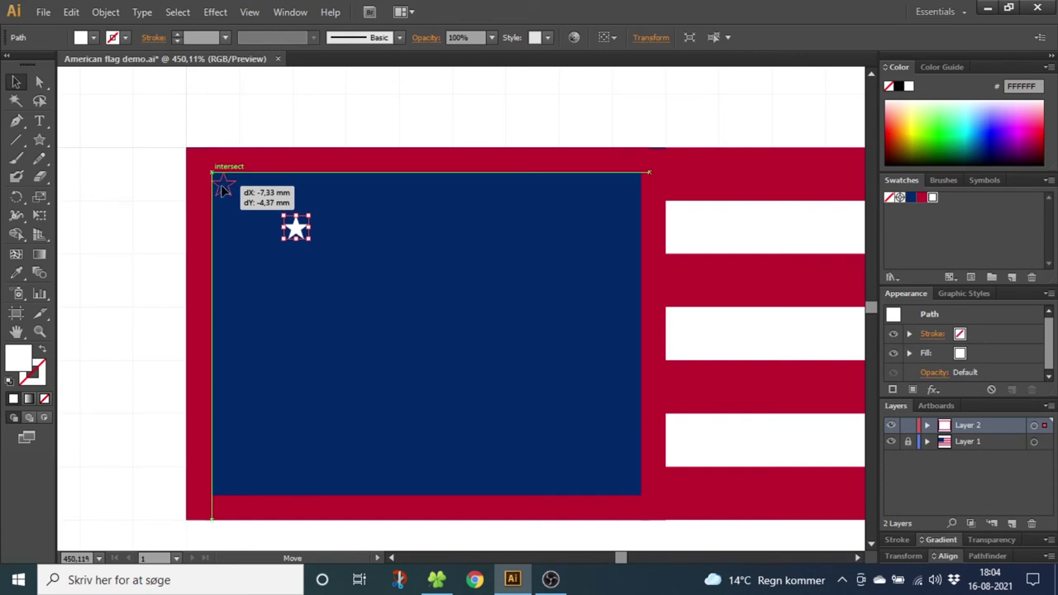
left_click_drag(221, 184, 223, 185)
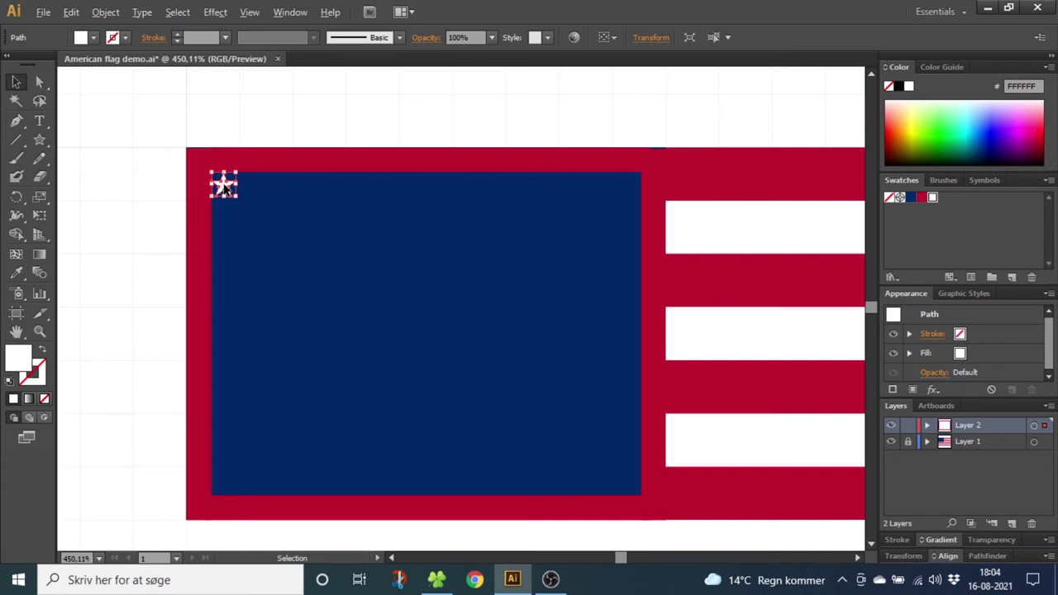
left_click_drag(223, 186, 254, 190)
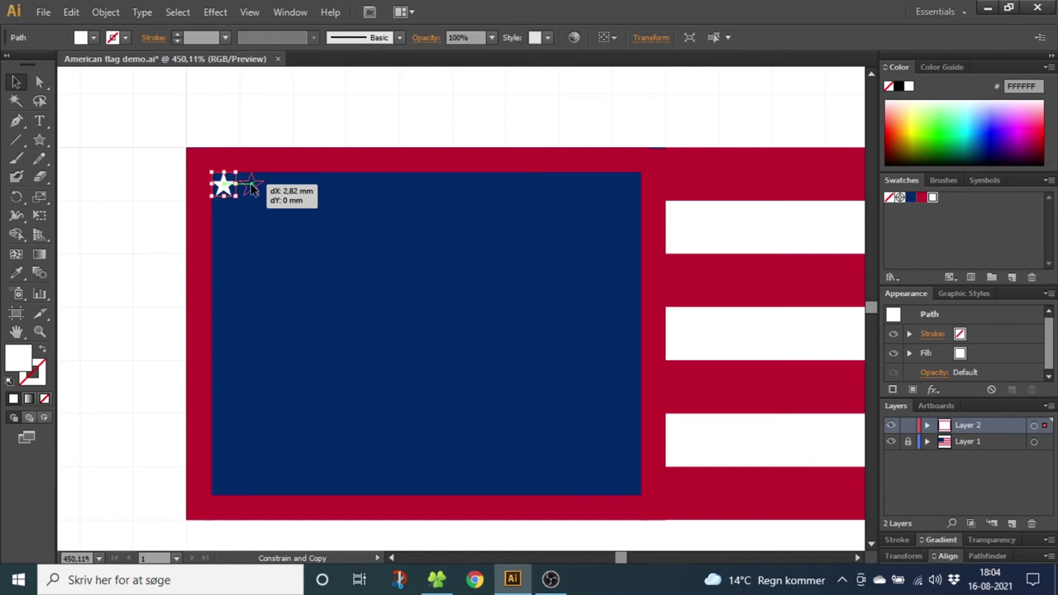
left_click_drag(254, 190, 255, 191, "alt")
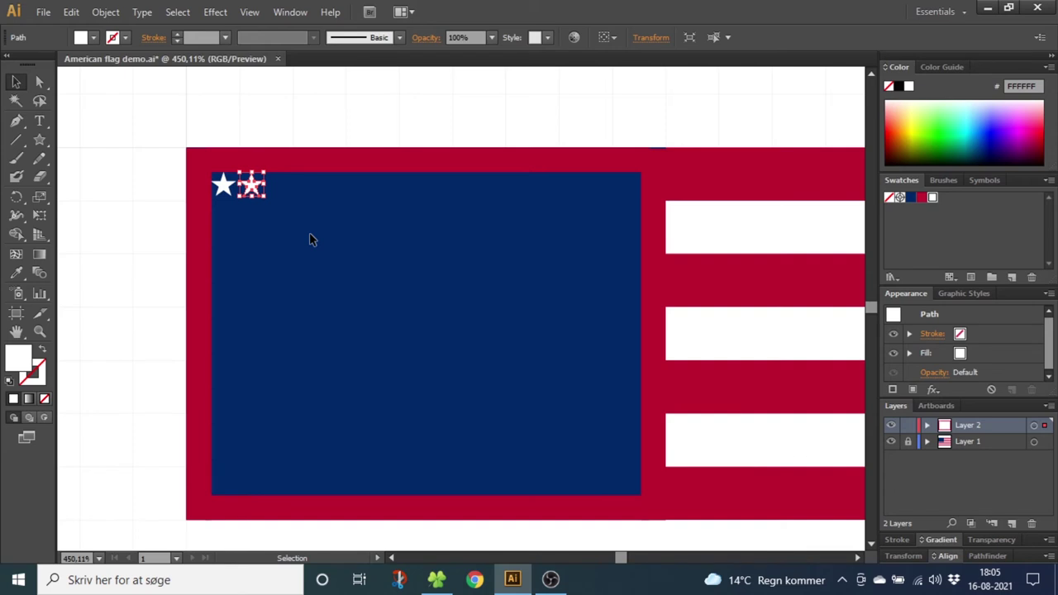
key("ctrl+d")
key("ctrl+d")
key("ctrl+d")
key("ctrl+d")
key("ctrl+d")
key("ctrl+d")
key("ctrl+d")
key("ctrl+d")
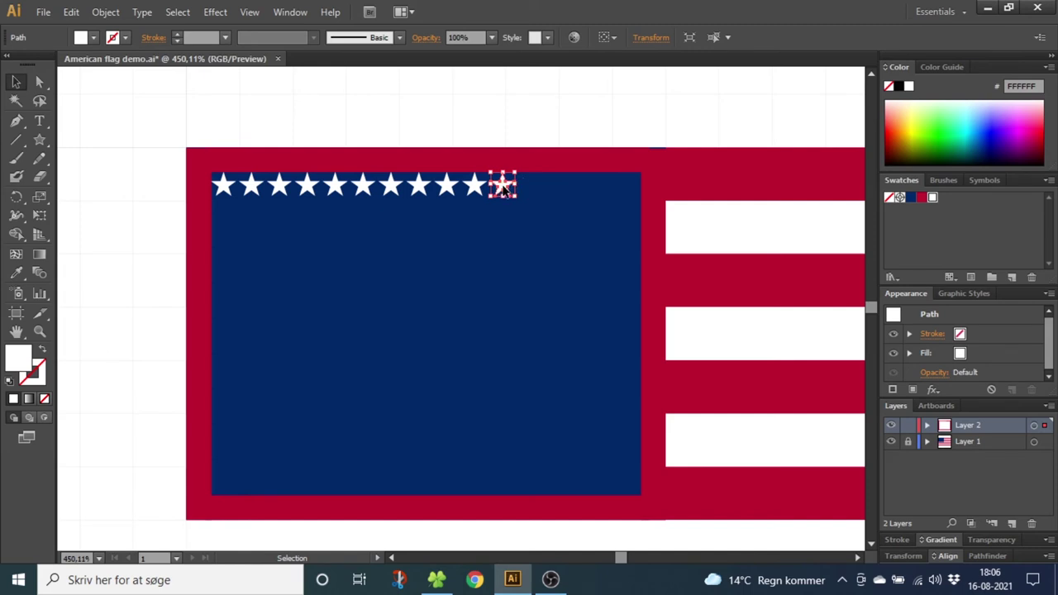
left_click_drag(504, 189, 628, 189)
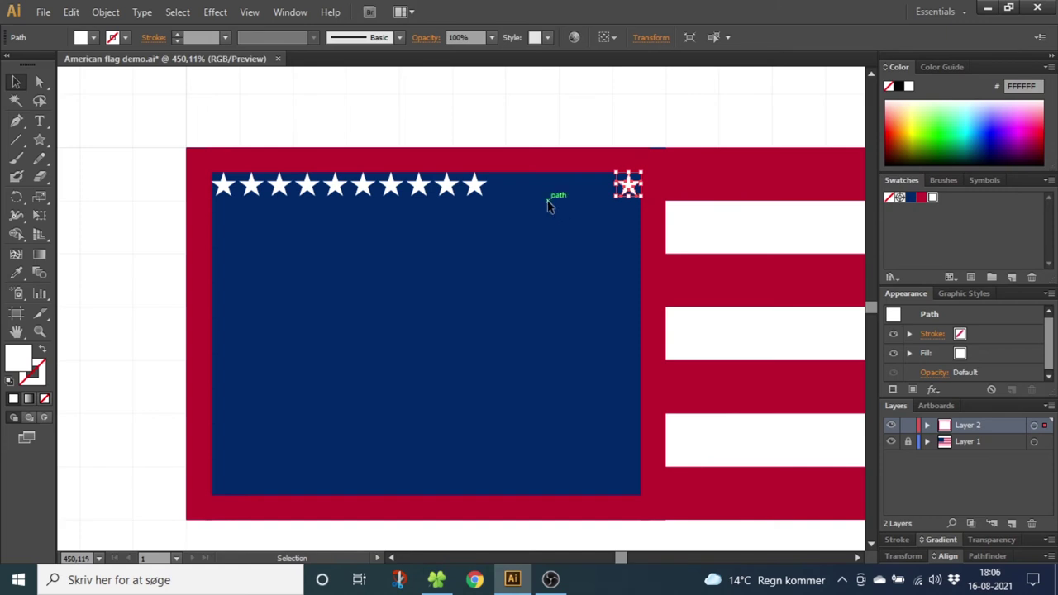
- Distribute the eleven stars evenly by horizontal center and group them as one row
left_click_drag(537, 214, 223, 184)
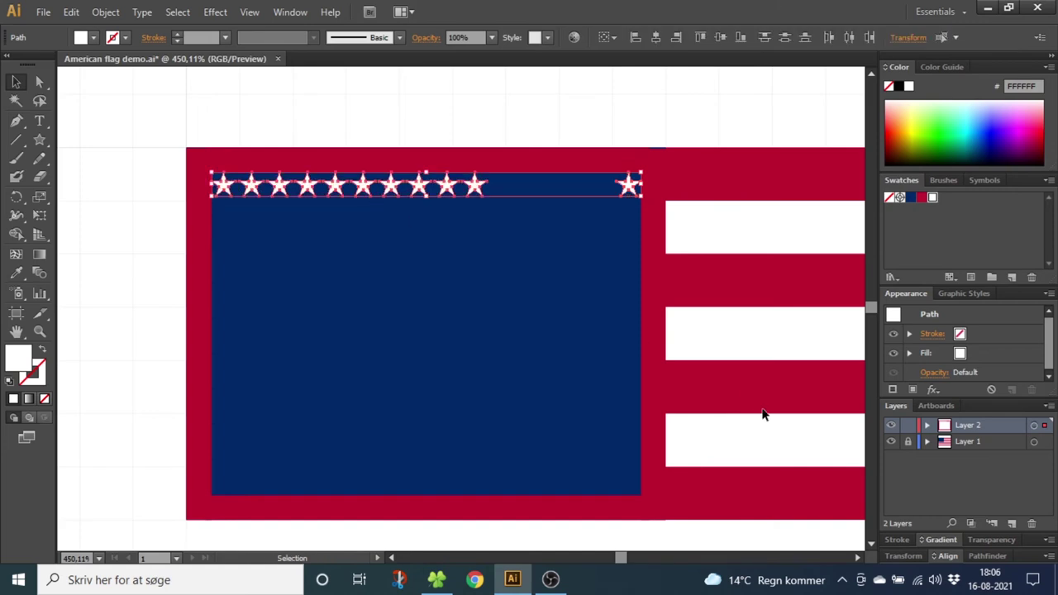
left_click(947, 555)
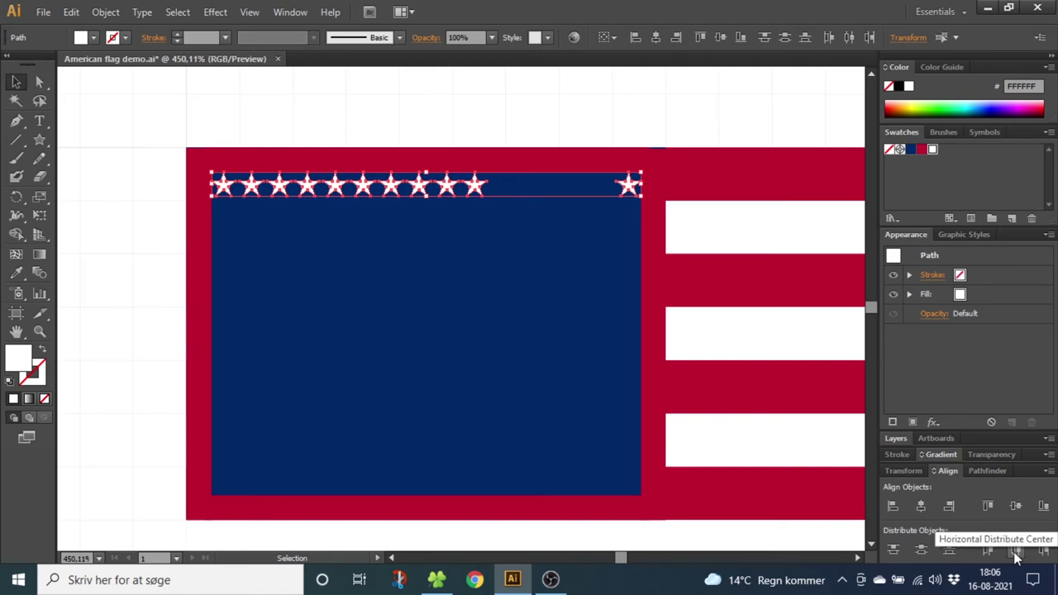
left_click(1017, 559)
right_click(546, 182)
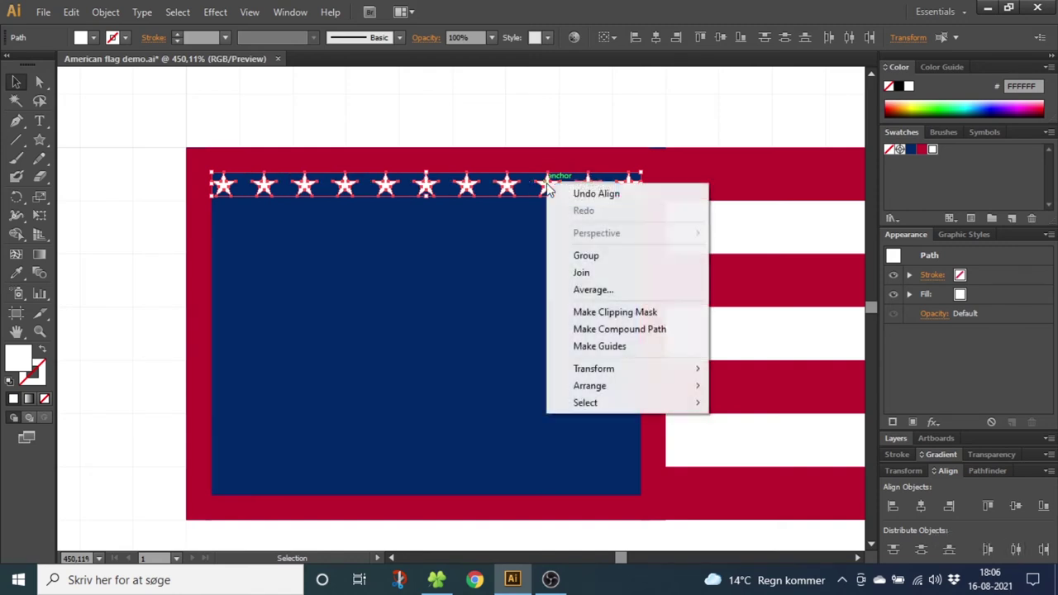
left_click(584, 255)
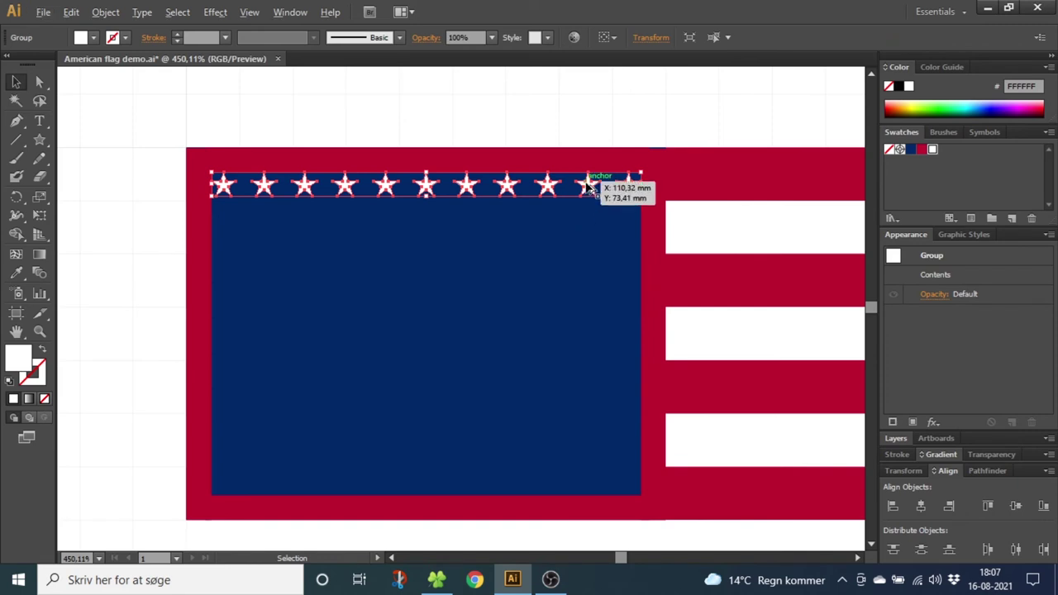
- Duplicate the star row downward into nine rows, setting the last at the canton's bottom edge
left_click_drag(587, 187, 588, 213)
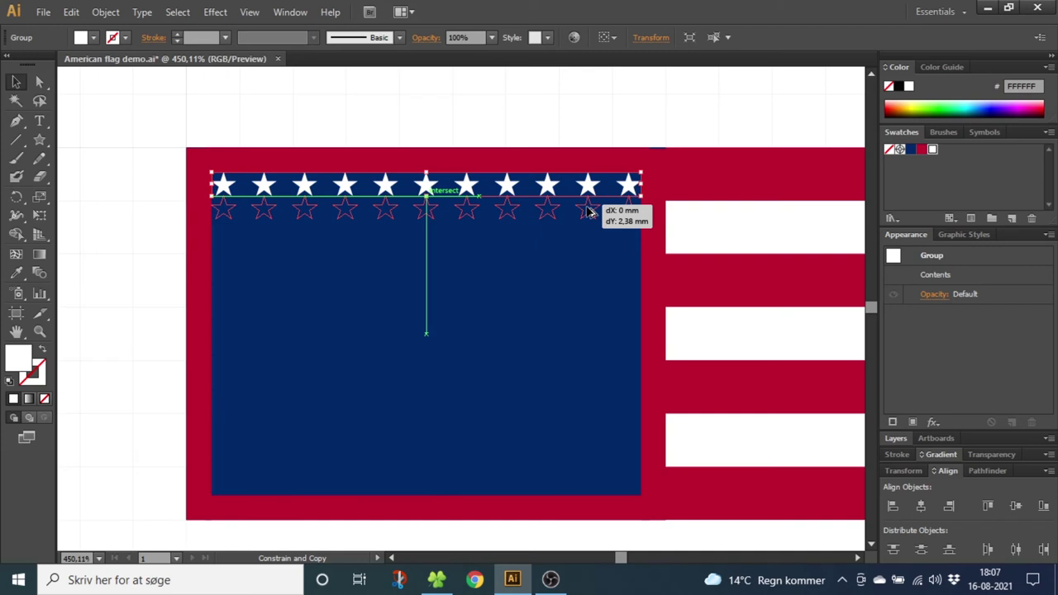
left_click_drag(587, 212, 587, 213)
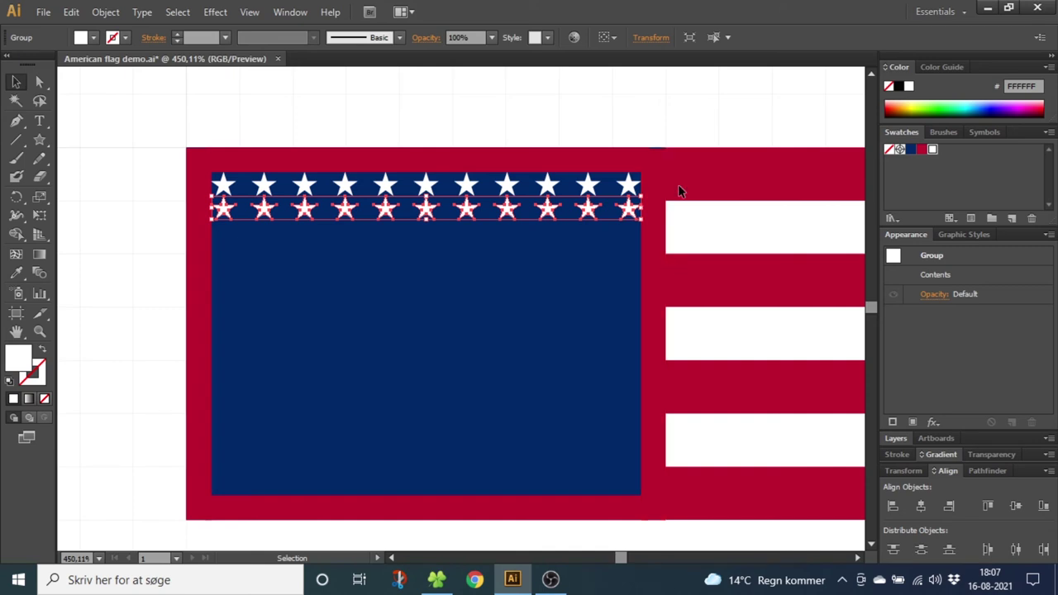
key("ctrl+d")
key("ctrl+d")
key("ctrl+d")
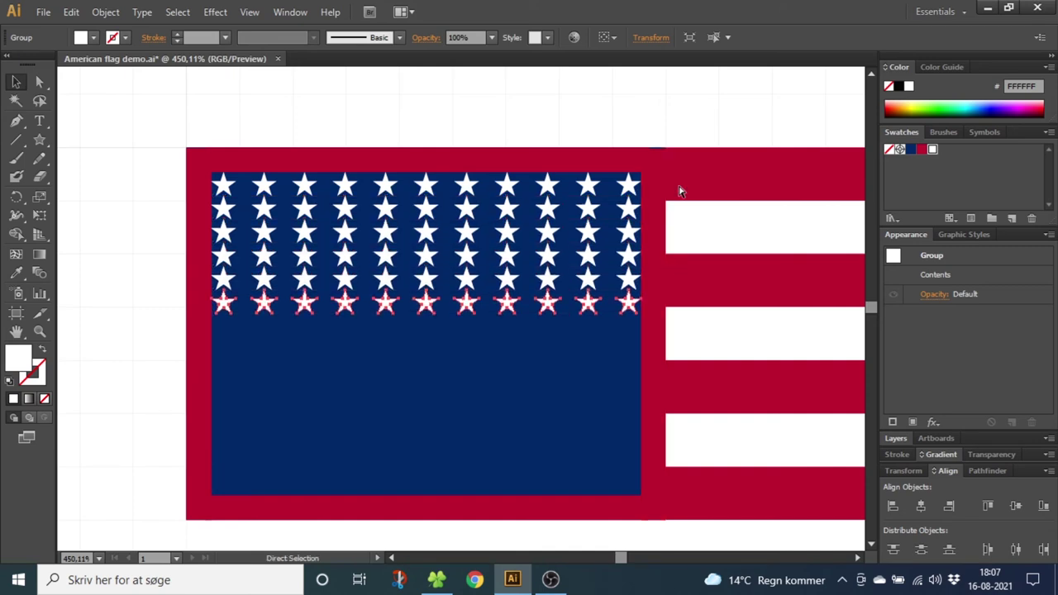
key("ctrl+d")
key("ctrl+d")
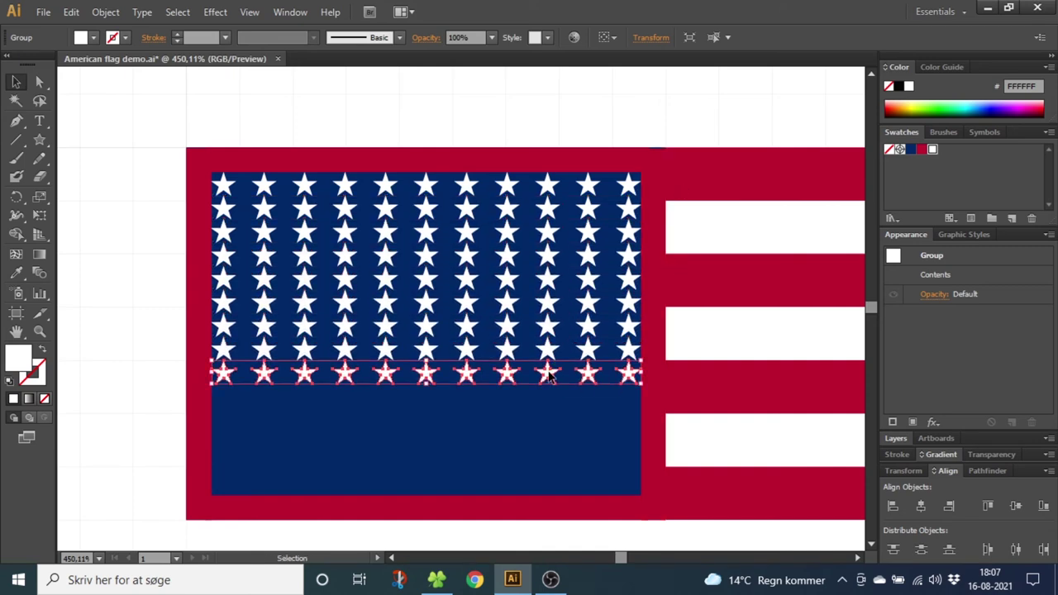
left_click_drag(550, 376, 549, 478)
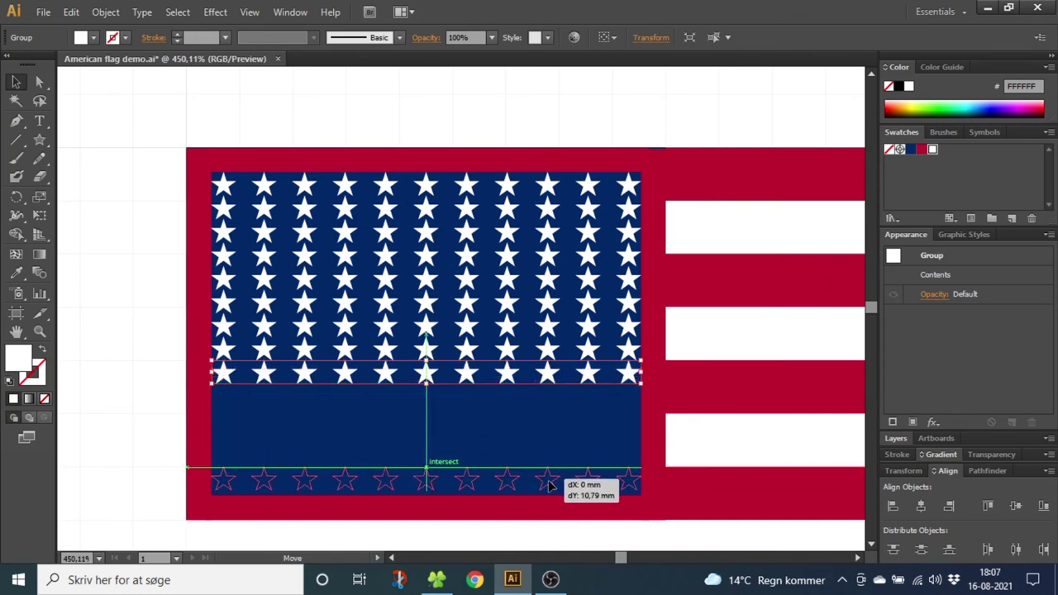
left_click_drag(550, 477, 552, 487)
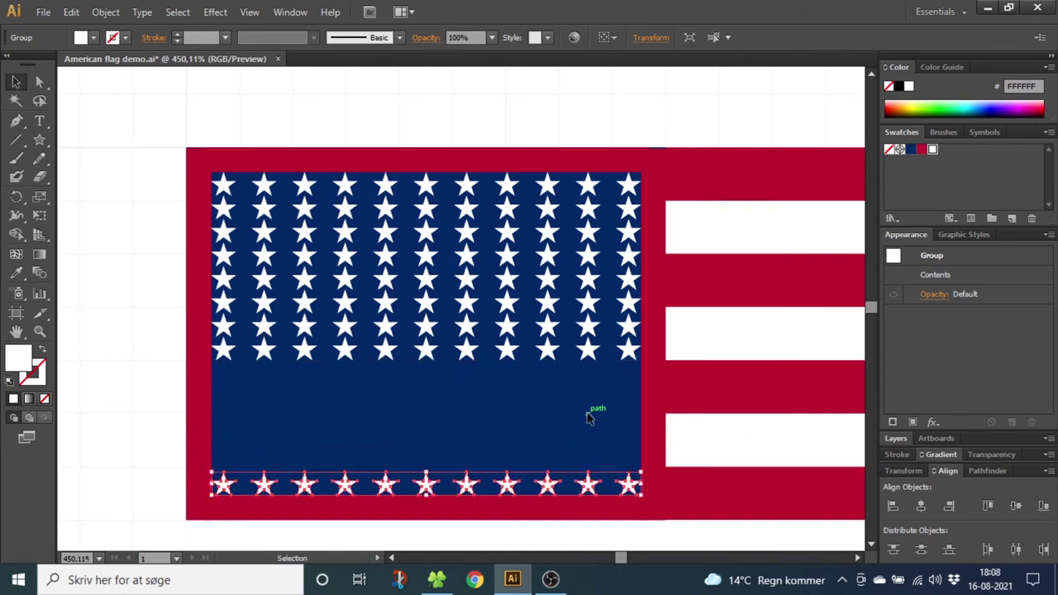
mouse_move(594, 418)
left_mouse_down()
mouse_move(472, 214)
mouse_move(467, 356)
left_mouse_up()
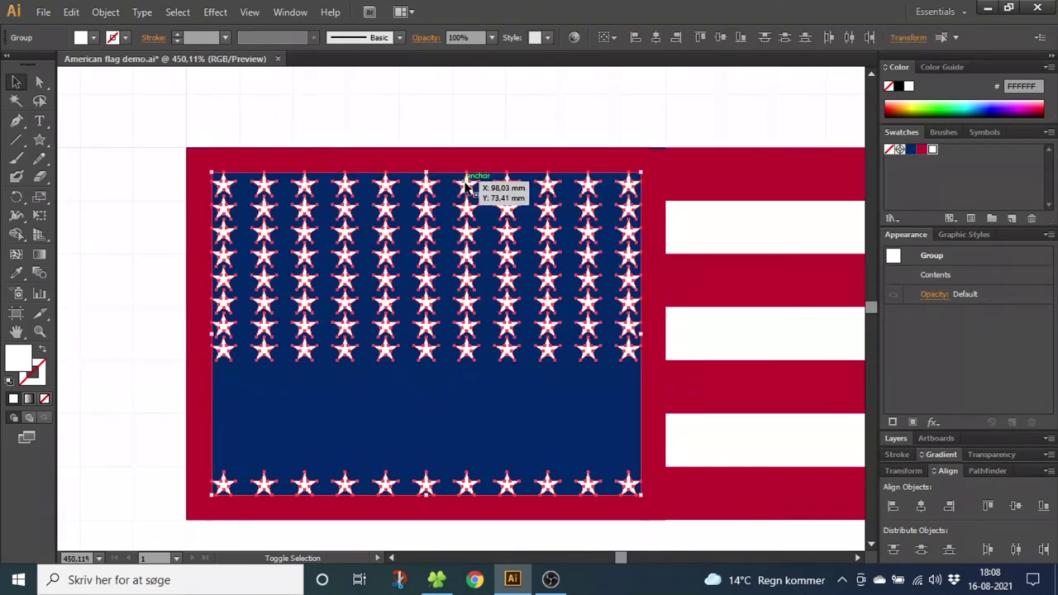
left_click(923, 551)
- Ungroup the star rows into individual stars
right_click(550, 265)
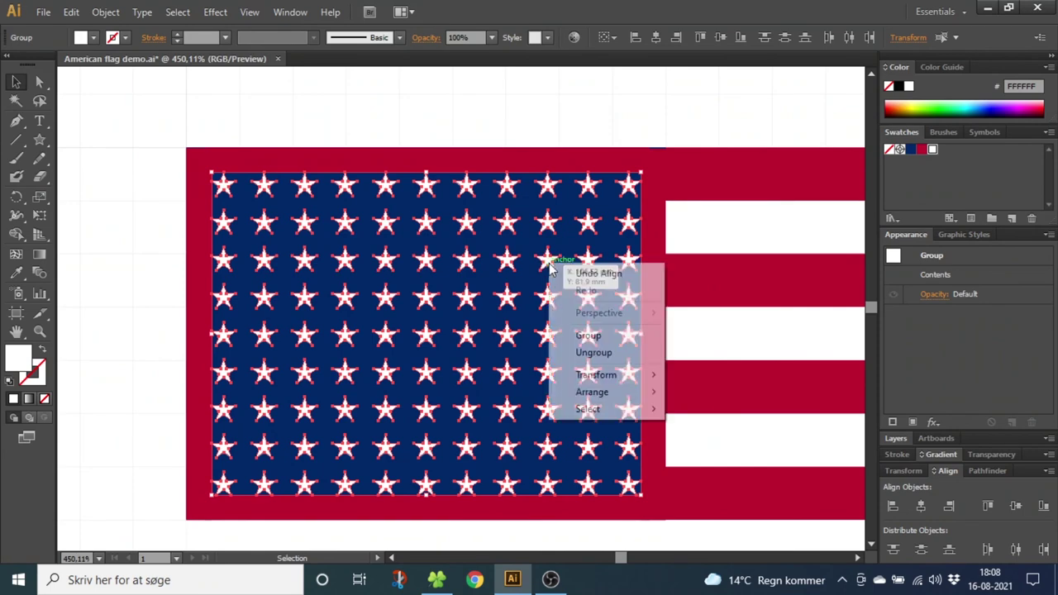
left_click(594, 352)
left_click(562, 130)
left_click(548, 186)
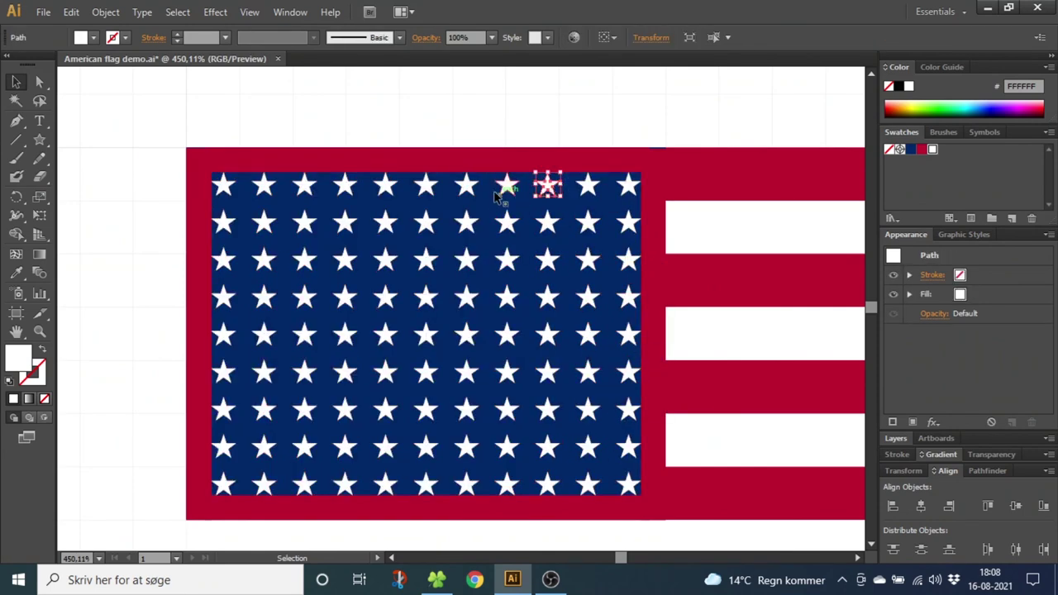
left_click_drag(496, 197, 502, 173)
left_click(656, 195)
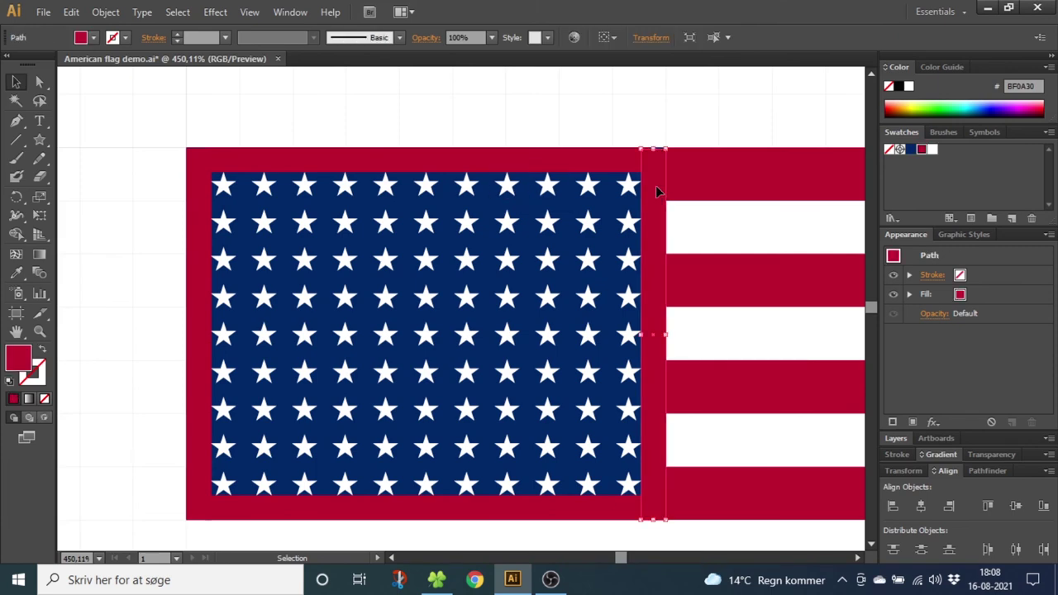
- Stretch the navy canton out to the flag's top, left, right and bottom edges
left_click_drag(641, 185, 666, 185)
left_click_drag(426, 172, 425, 147)
left_click_drag(211, 305, 186, 306)
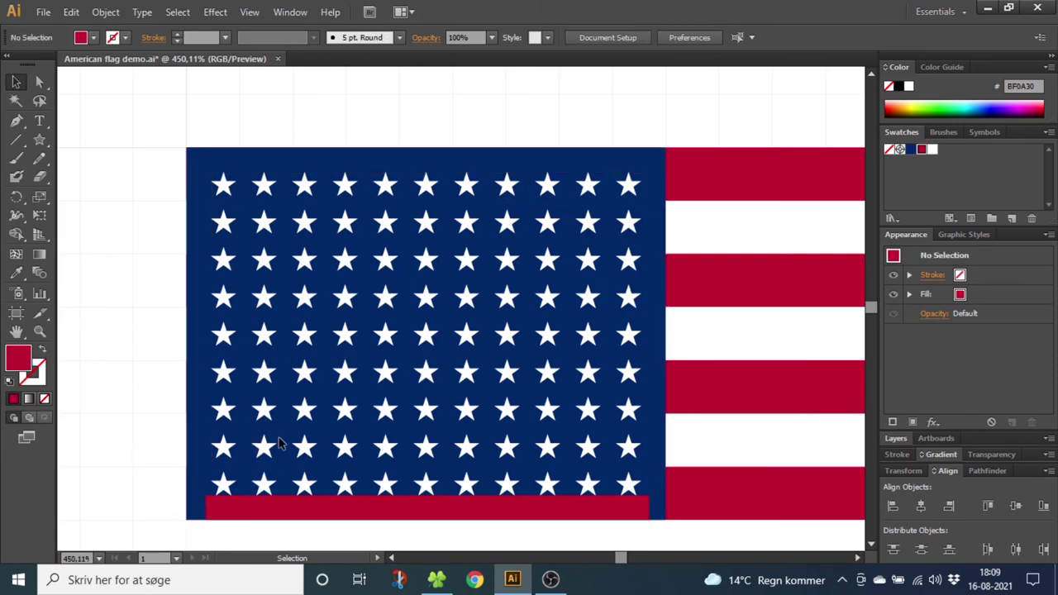
left_click_drag(426, 494, 426, 520)
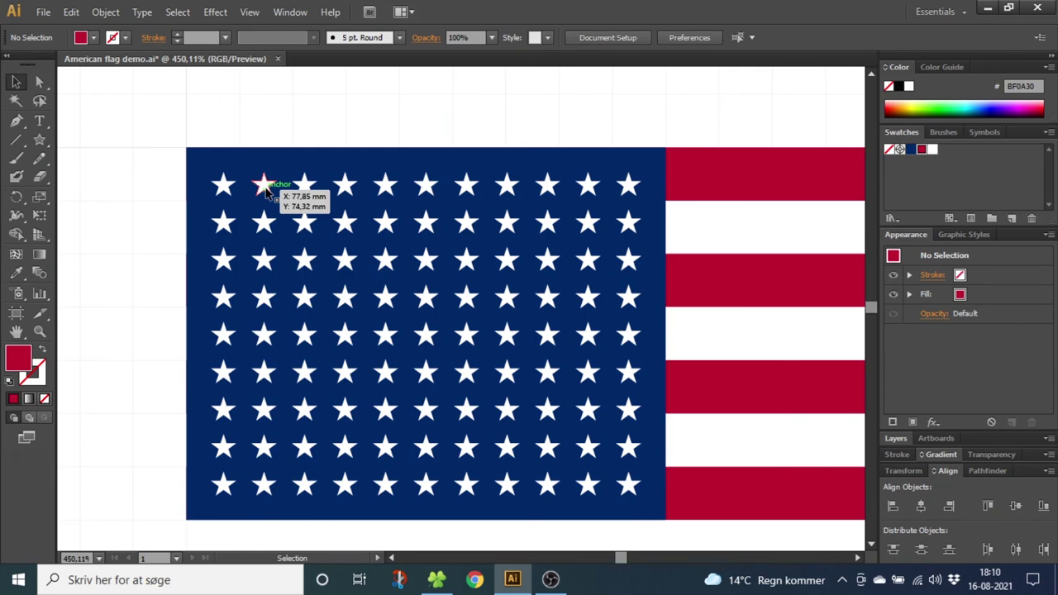
- Delete alternating stars to leave staggered rows of six and five stars
left_click(263, 186)
key("Delete")
left_click(467, 223)
key("Delete")
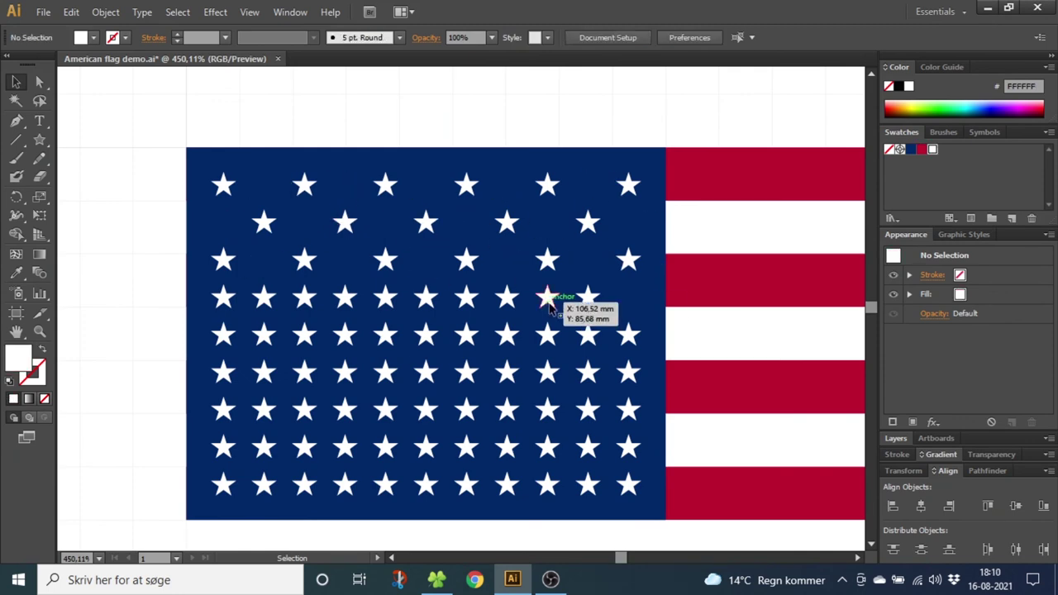
left_click(547, 298)
key("Delete")
left_click(587, 335)
key("Delete")
left_click(426, 409)
key("Delete")
left_click(264, 483)
key("Delete")
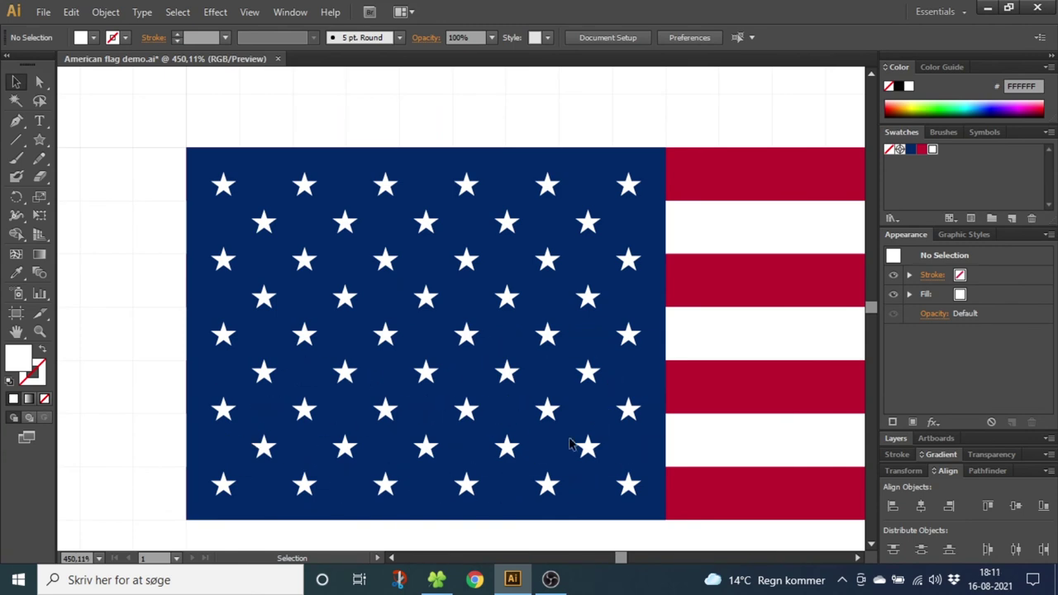
- Zoom out to show the whole flag, return to the Selection tool, and open the Layers panel
left_click(39, 331)
left_click(576, 363, "alt")
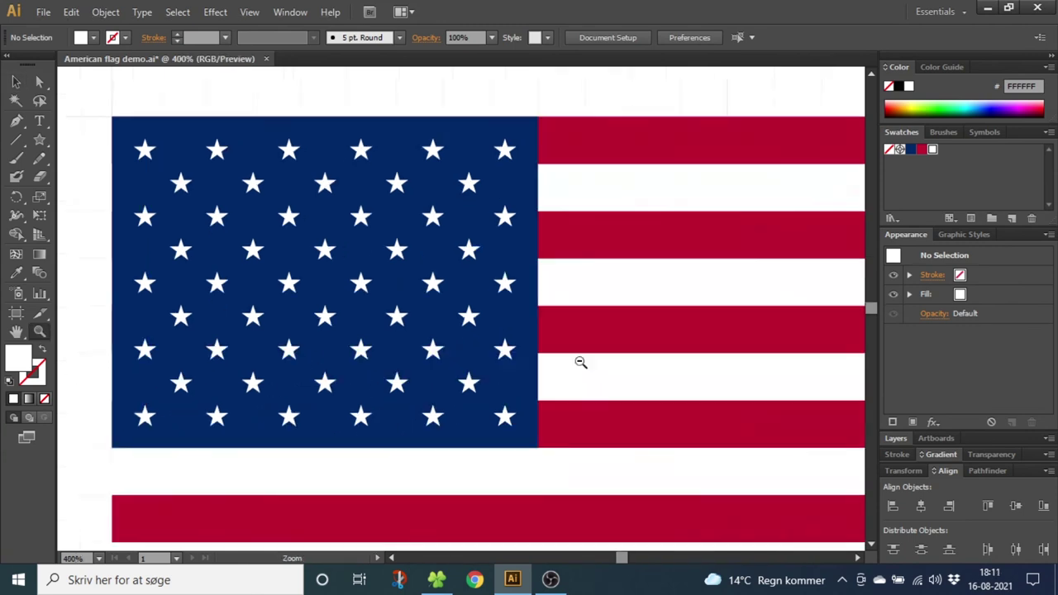
left_click(521, 365, "alt")
key("v")
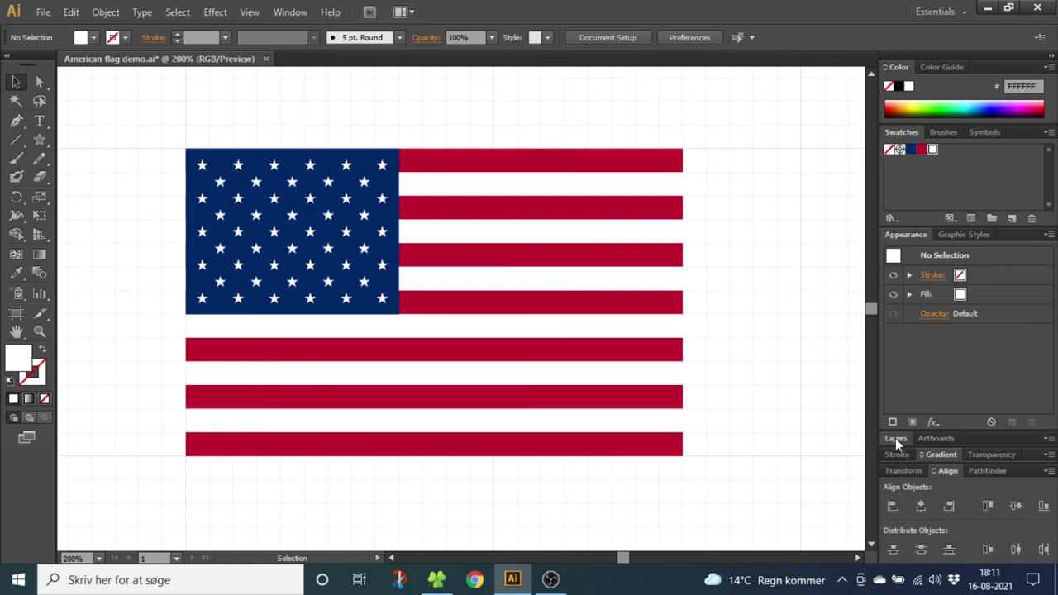
left_click(895, 438)
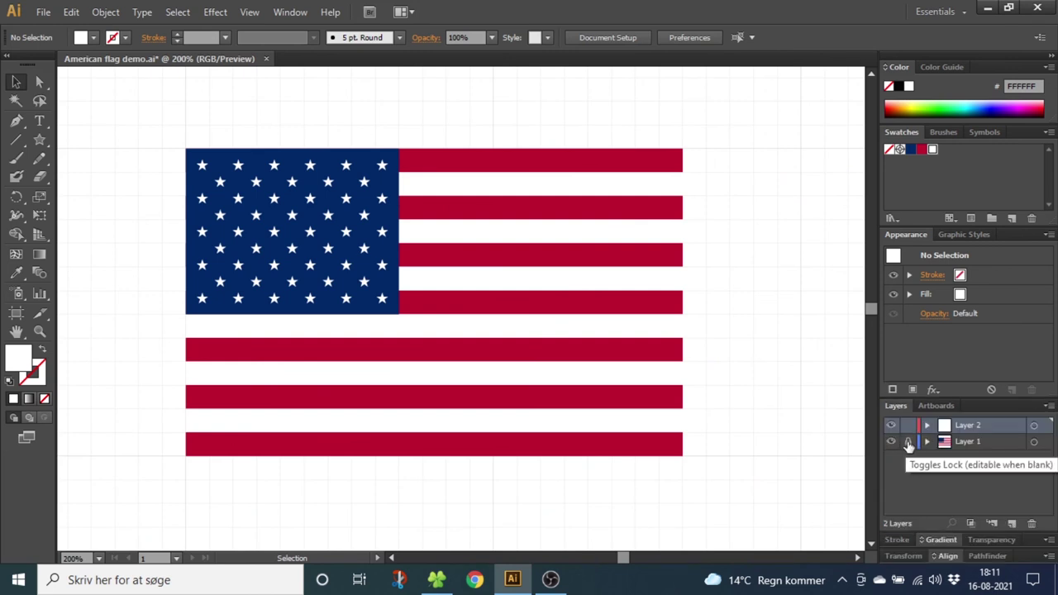